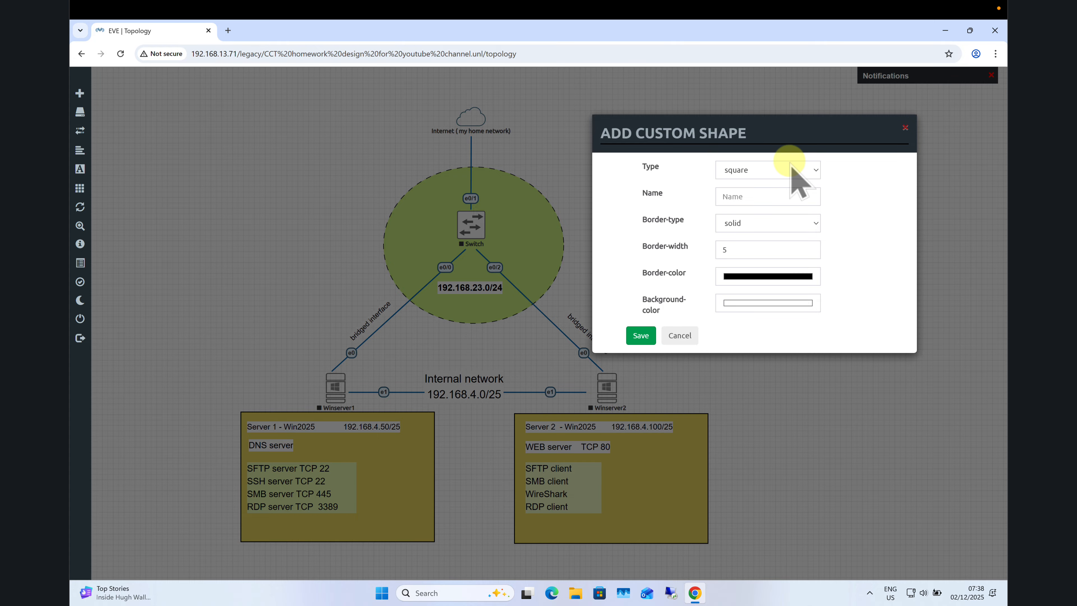
Add a circle shape named circle1 with a solid black border and drag it right of the switches.
click(790, 170)
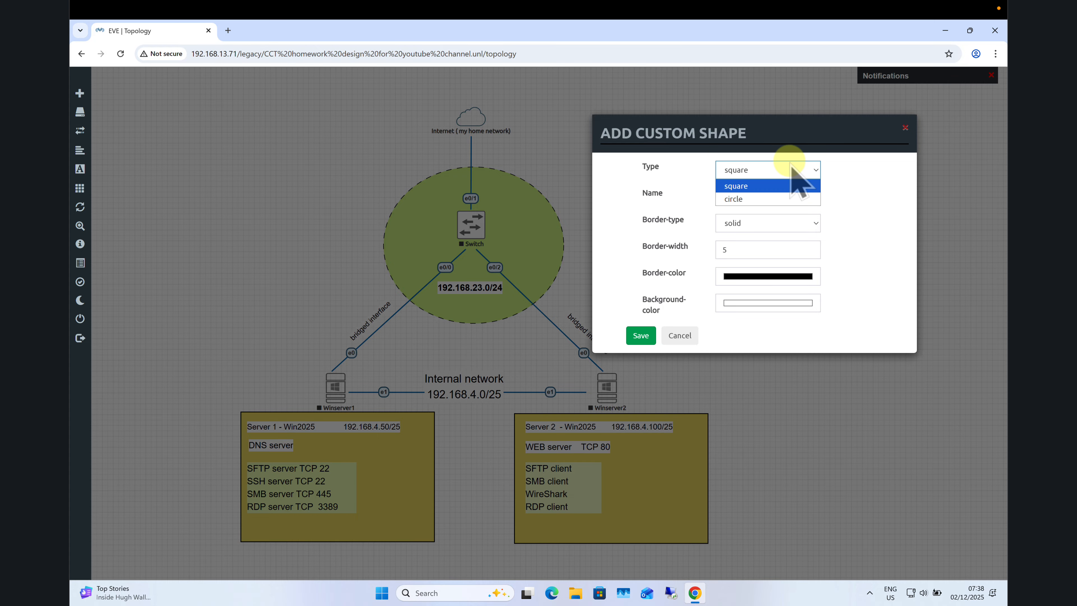
click(750, 200)
click(746, 199)
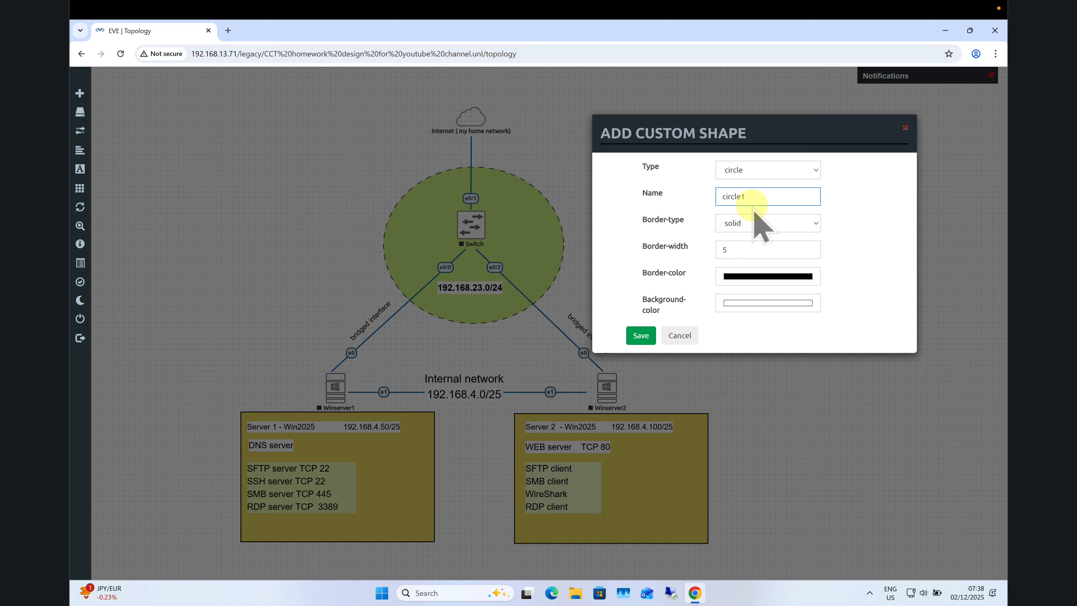
click(766, 222)
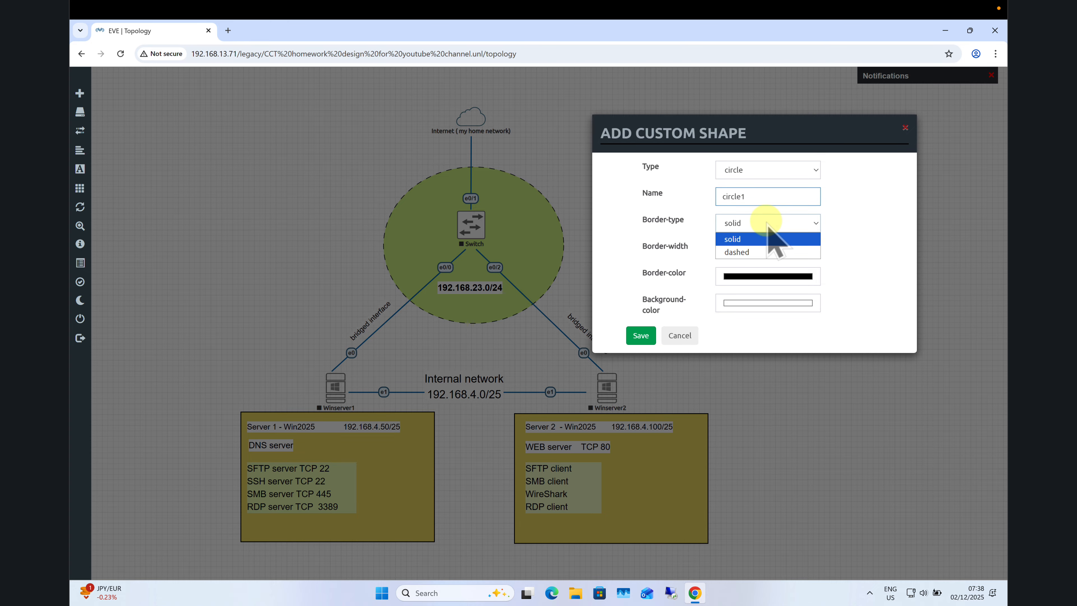
click(767, 229)
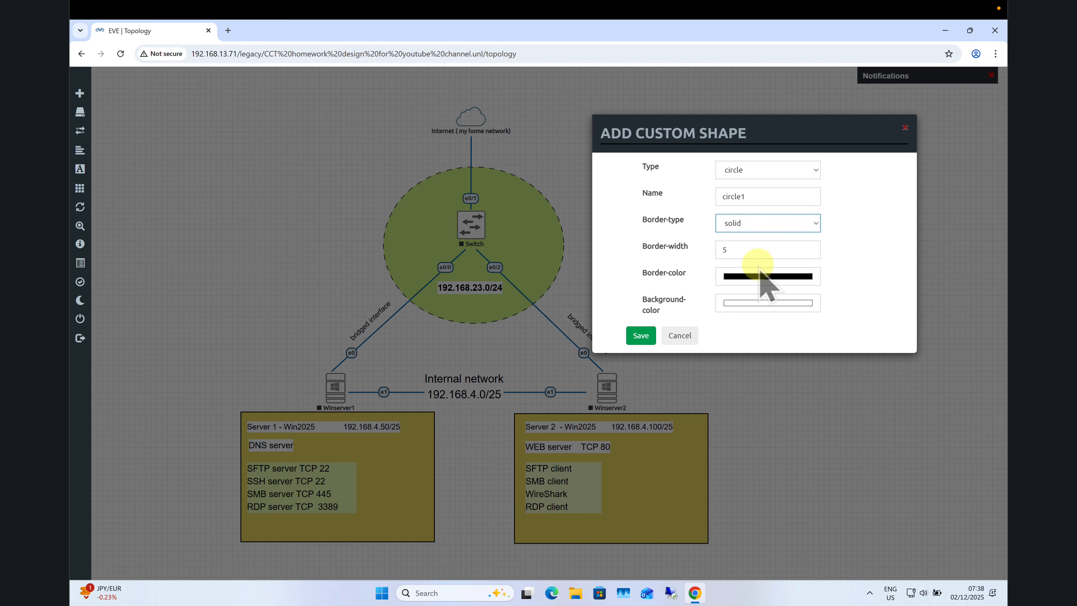
click(768, 276)
click(693, 293)
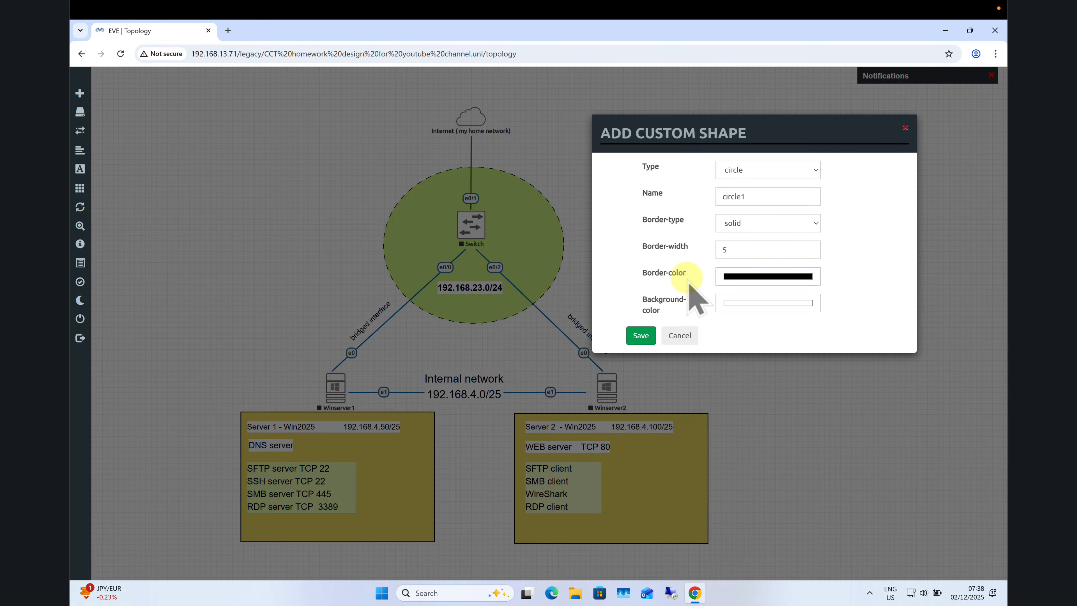
click(642, 335)
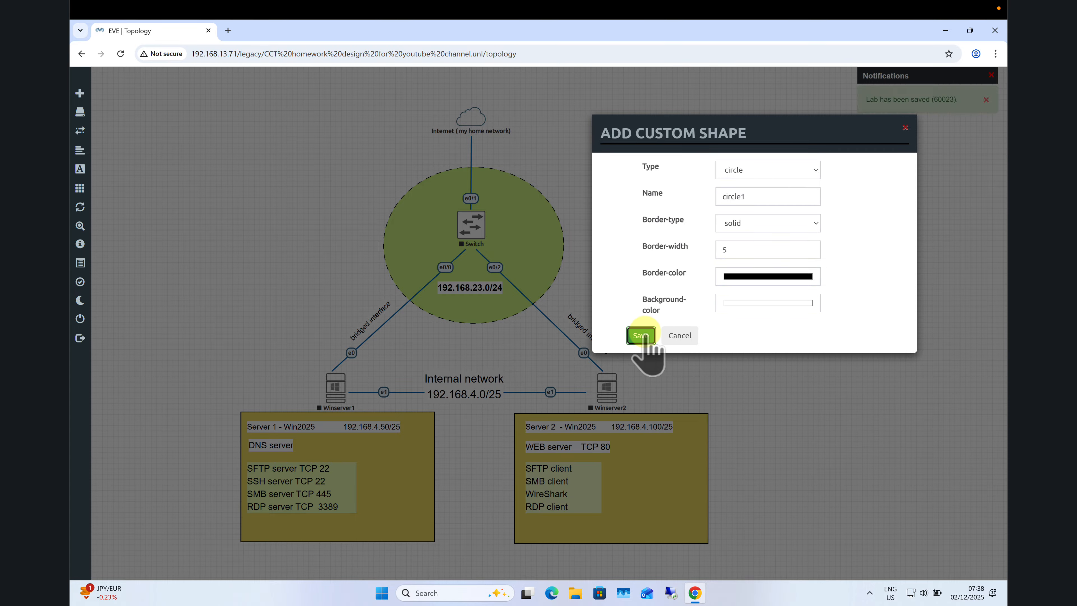
drag(706, 297, 825, 301)
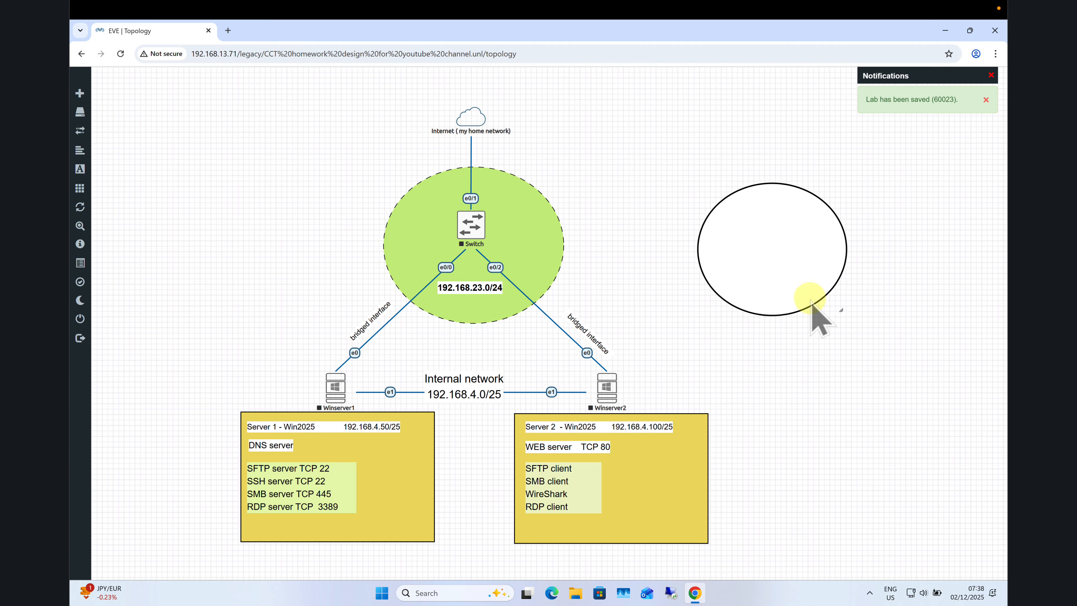
Set circle1's border colour to dark blue (59, 47, 146).
right_click(766, 246)
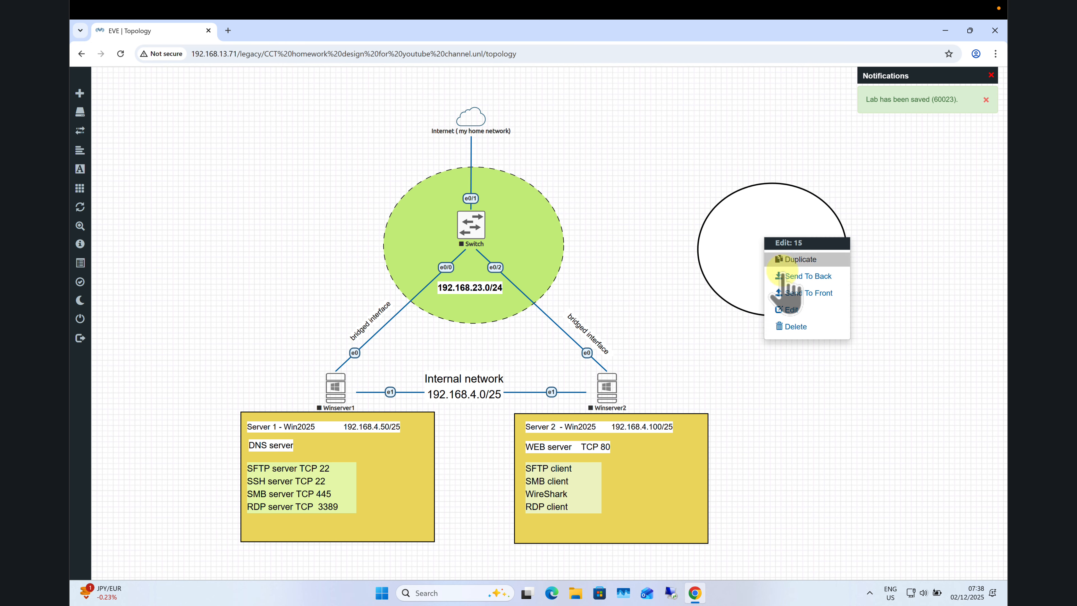
click(789, 310)
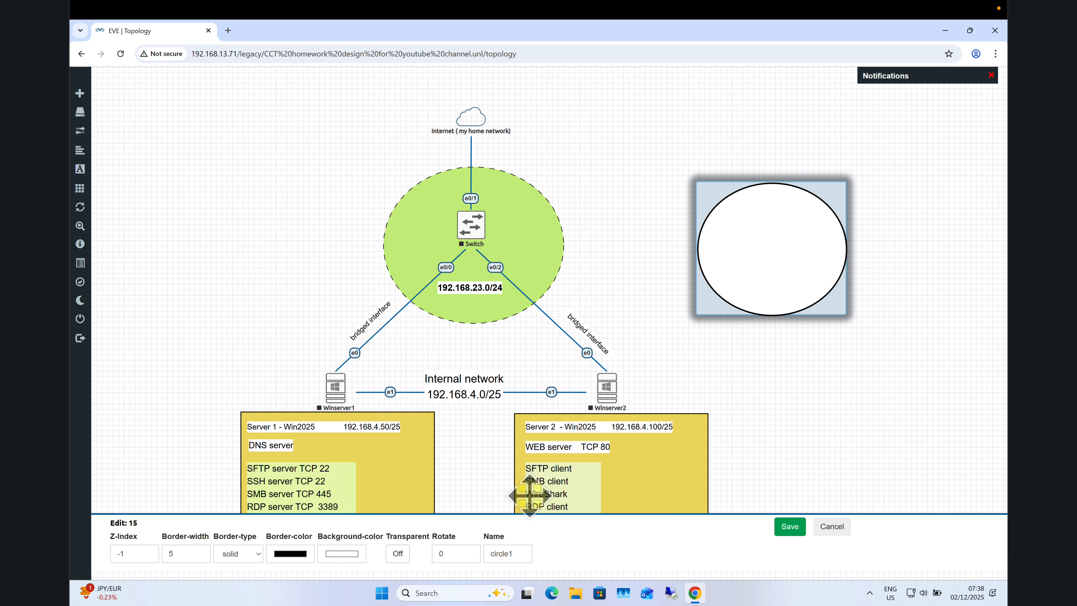
click(307, 553)
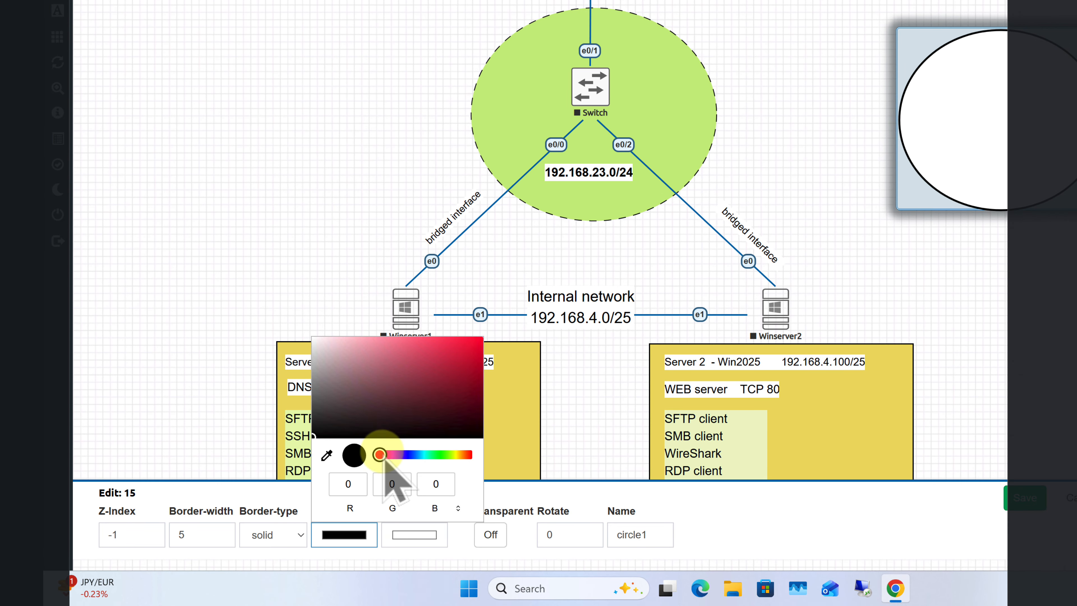
click(406, 454)
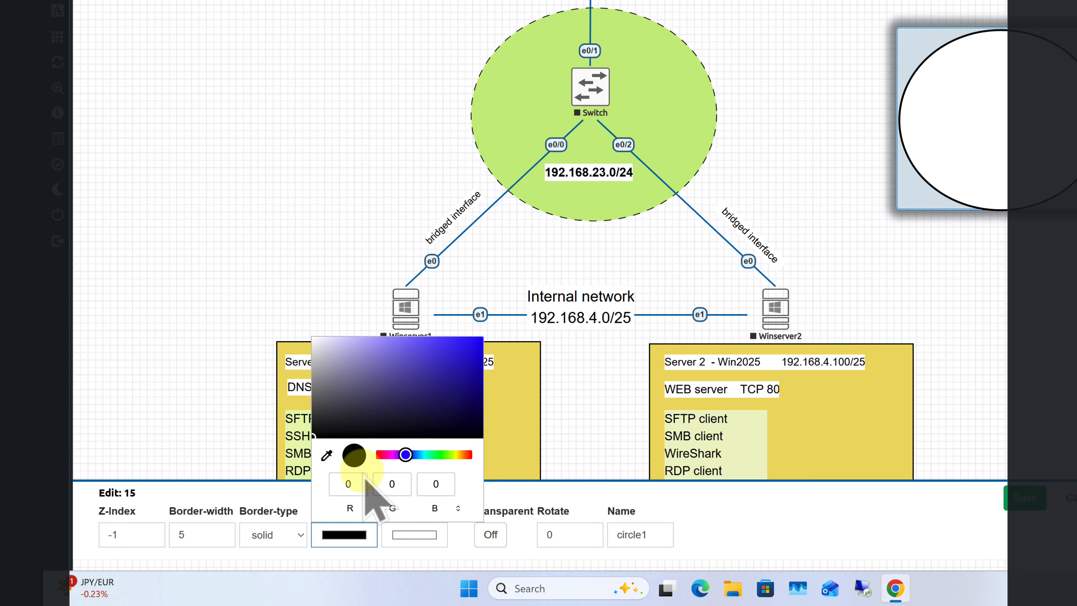
click(429, 378)
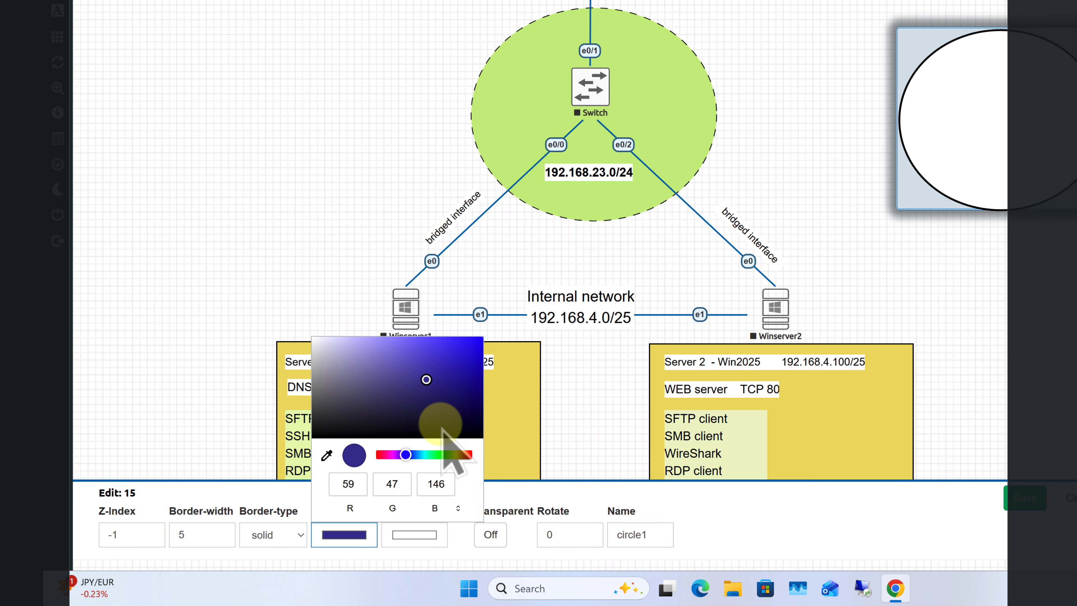
click(602, 509)
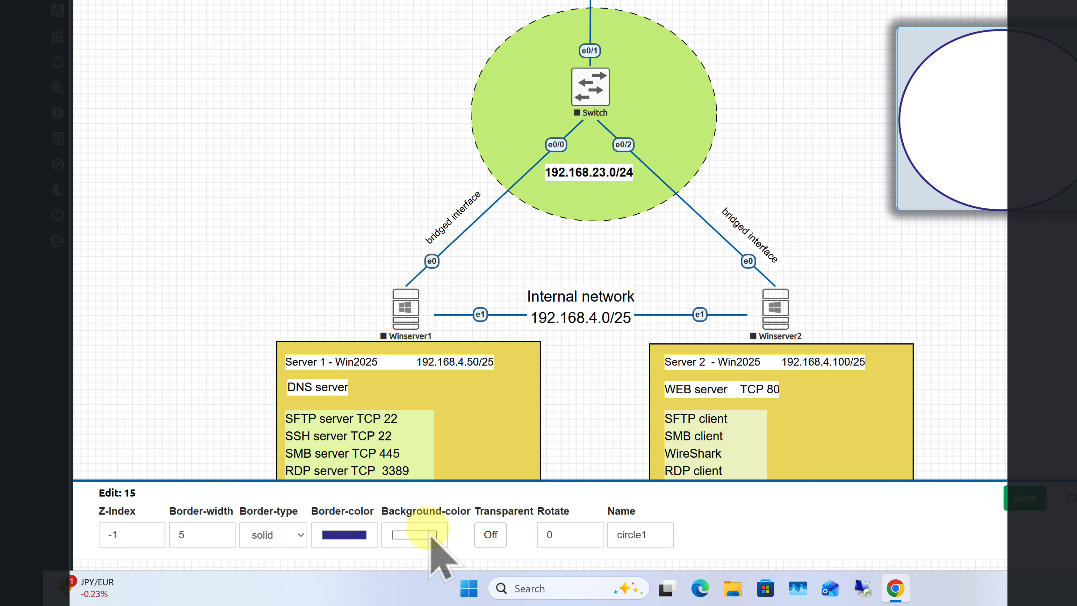
Give circle1 an olive fill colour (164, 167, 27).
click(437, 552)
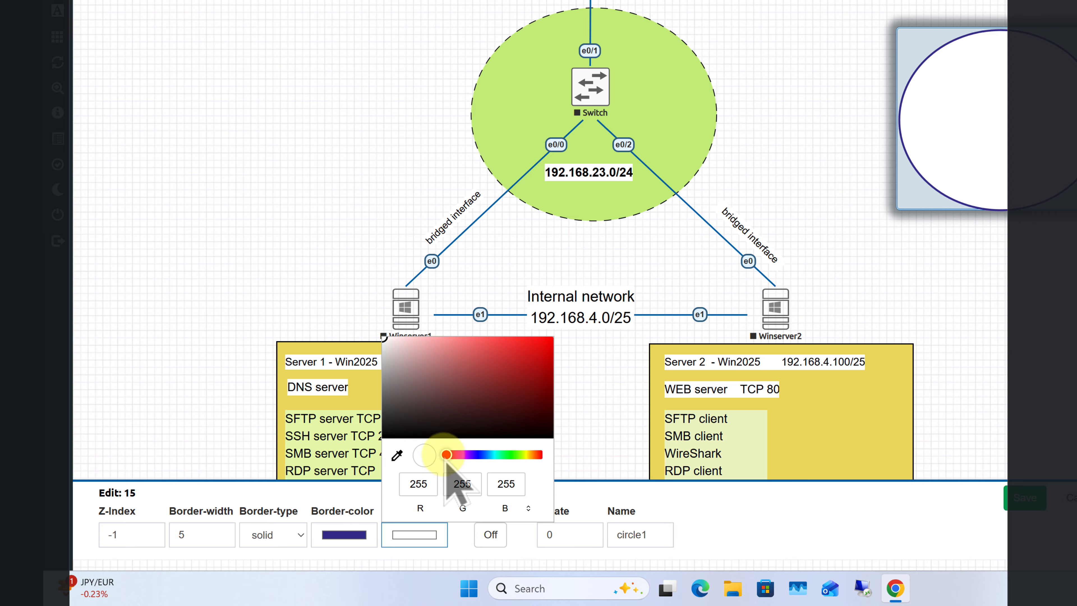
drag(447, 457, 527, 463)
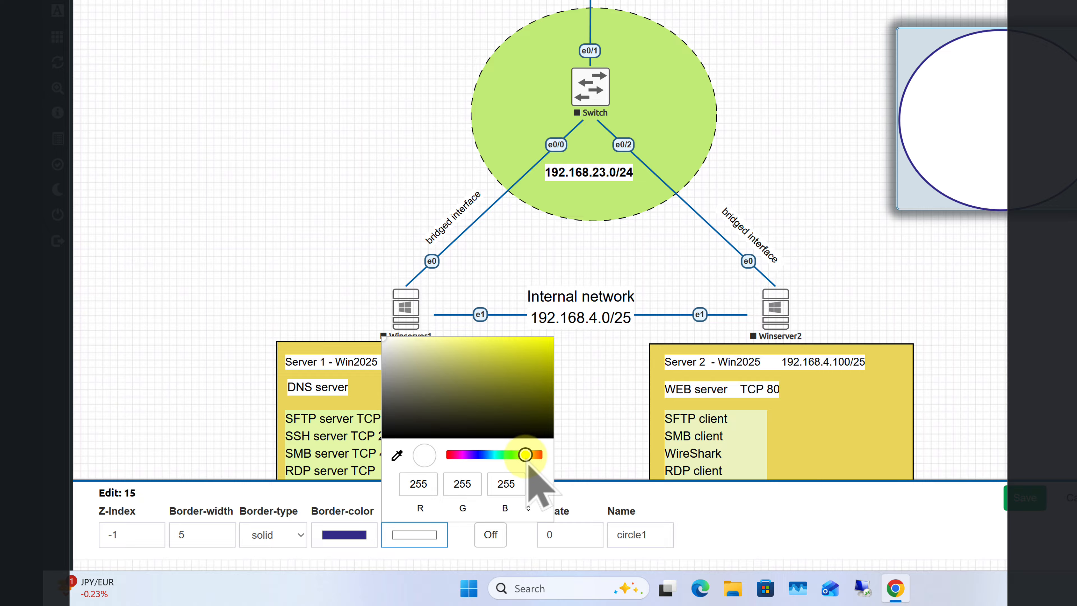
click(525, 372)
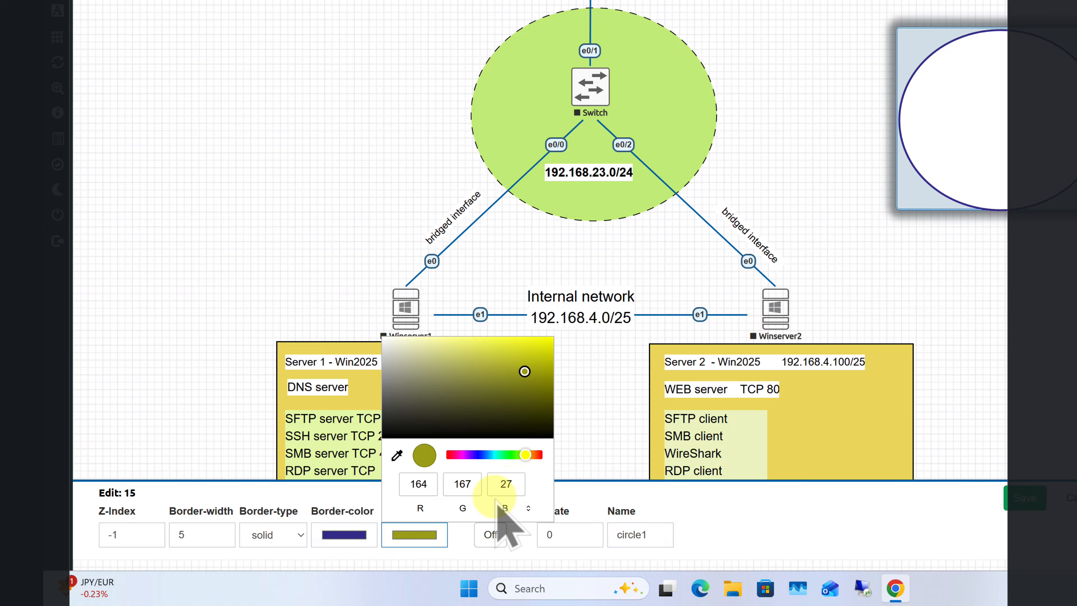
click(579, 473)
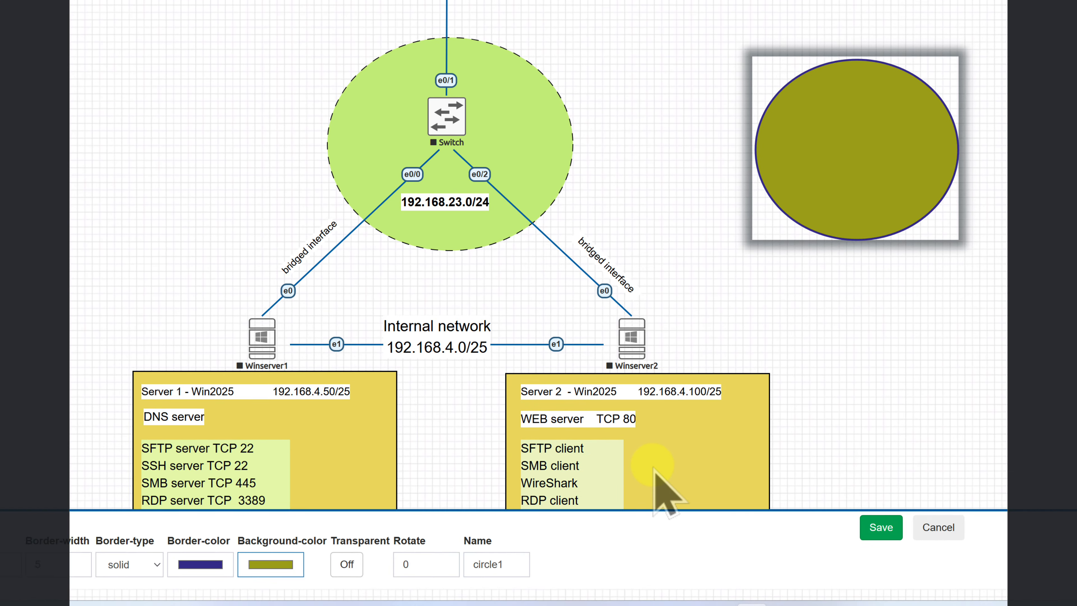
Make circle1's border dashed with width 9, save it, and start a new custom shape.
click(156, 573)
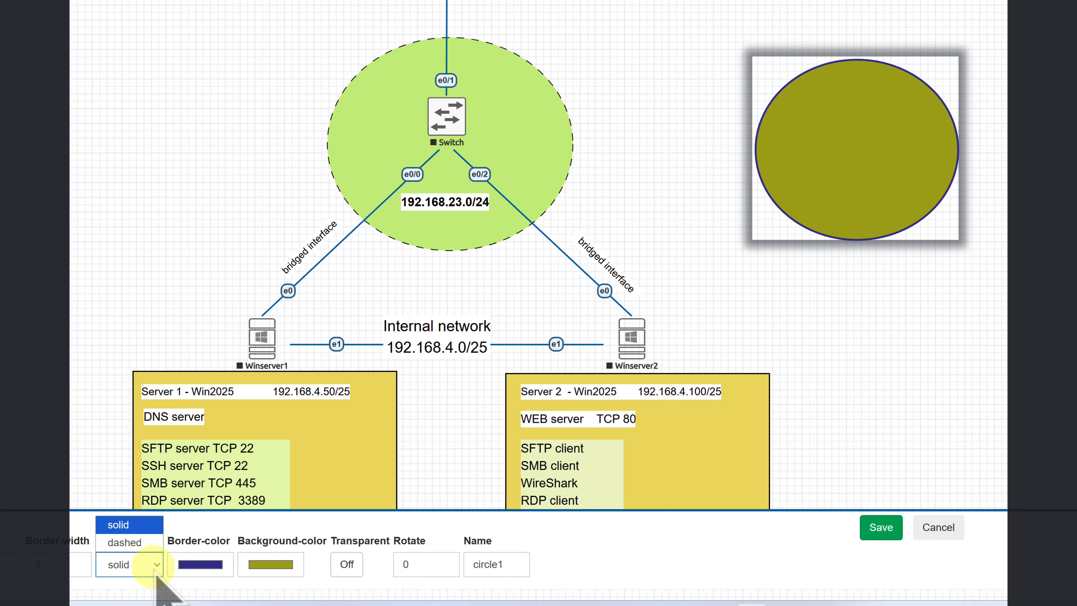
click(155, 573)
click(155, 574)
click(145, 547)
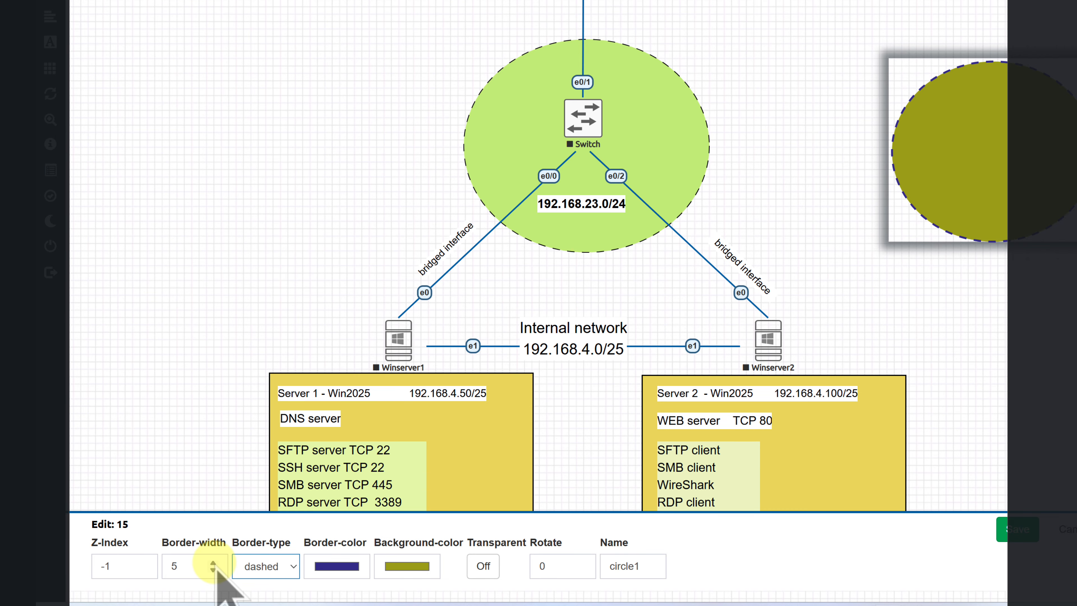
double_click(213, 564)
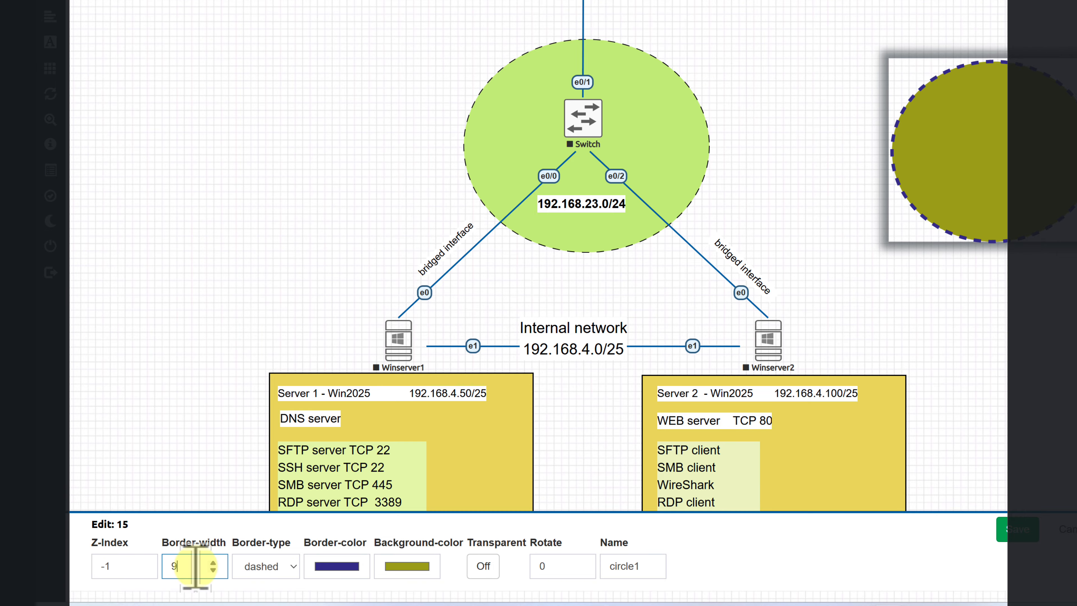
click(480, 568)
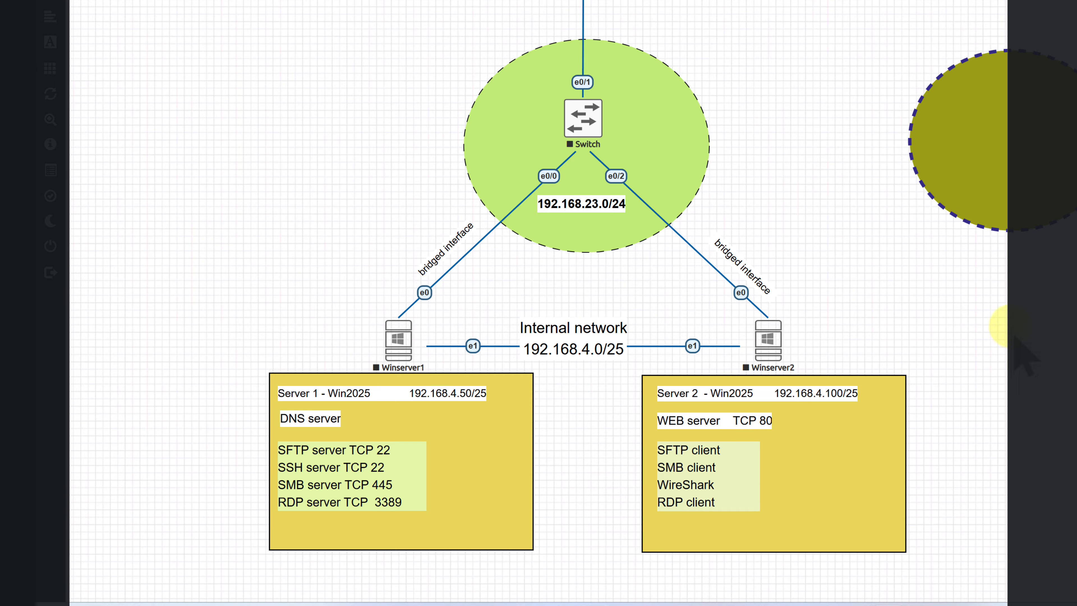
right_click(1019, 329)
click(1056, 427)
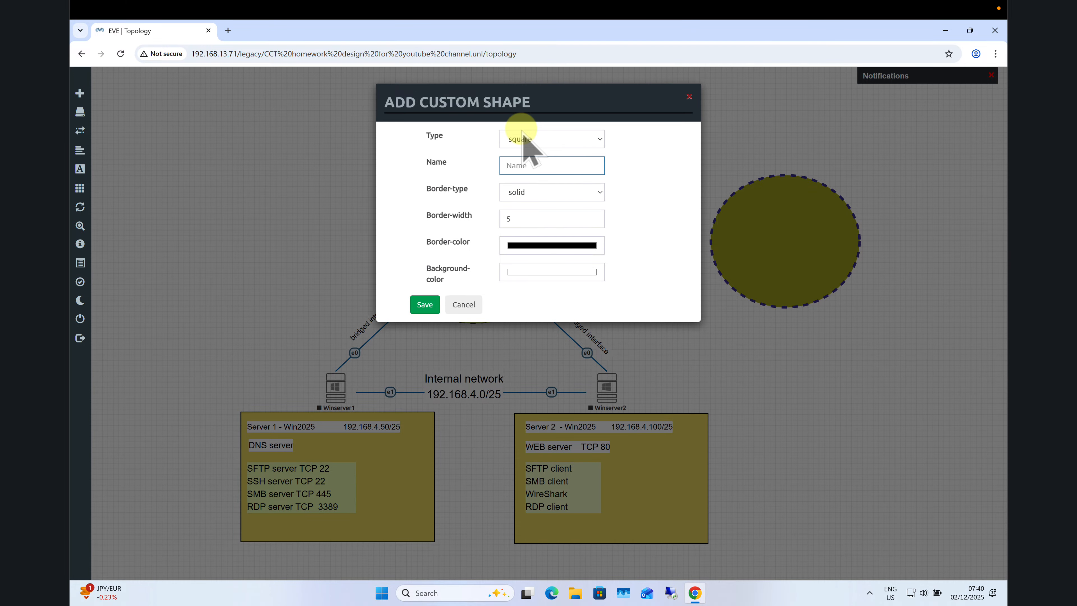
Create a white square shape named sq1 and enlarge it to overlap circle1's right side.
text(sq1)
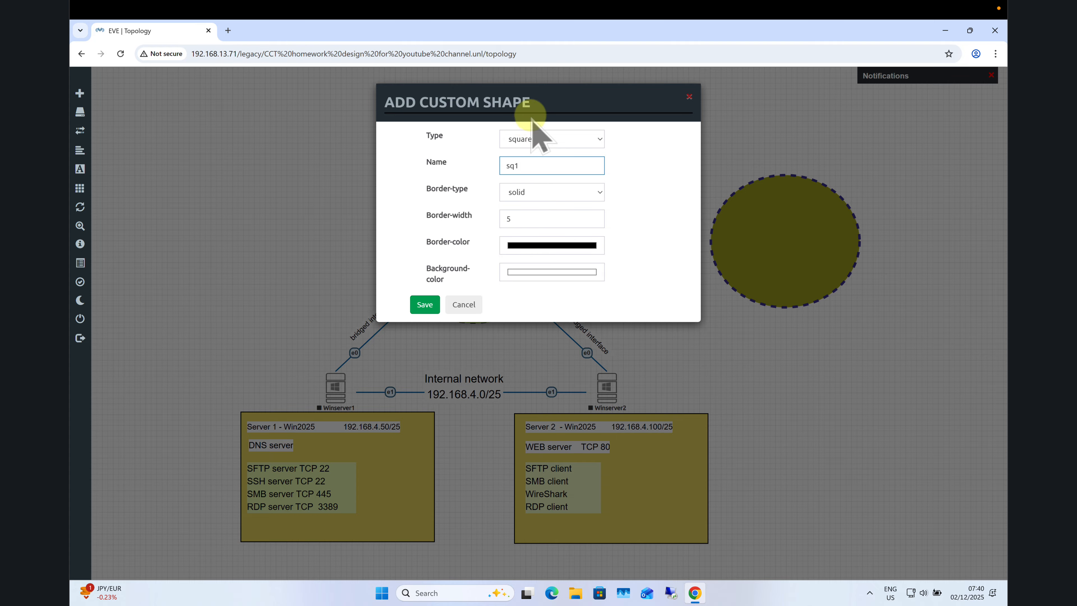
click(425, 305)
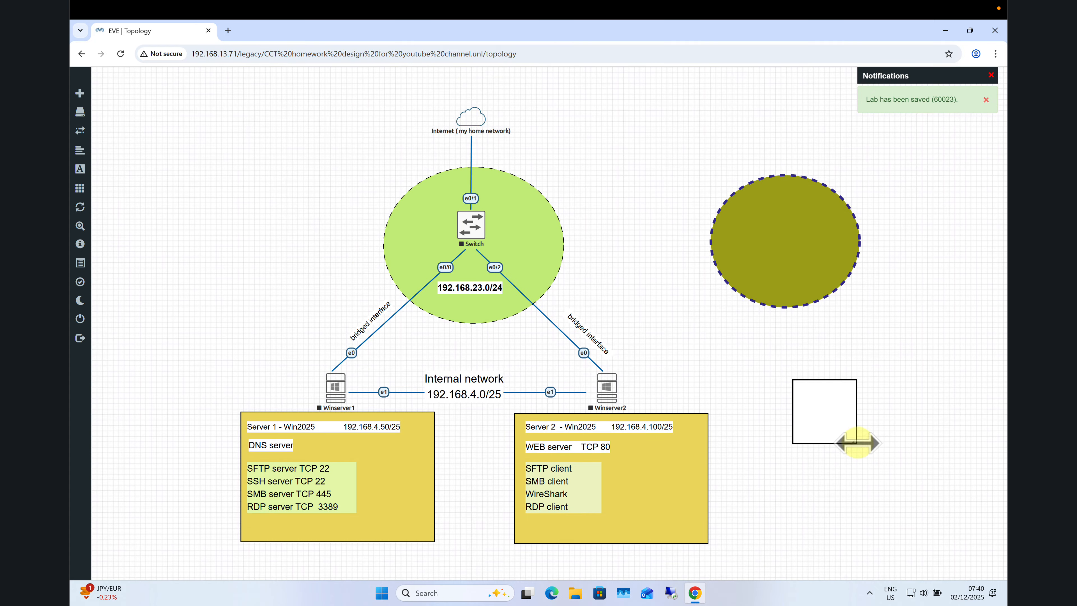
drag(856, 443, 921, 460)
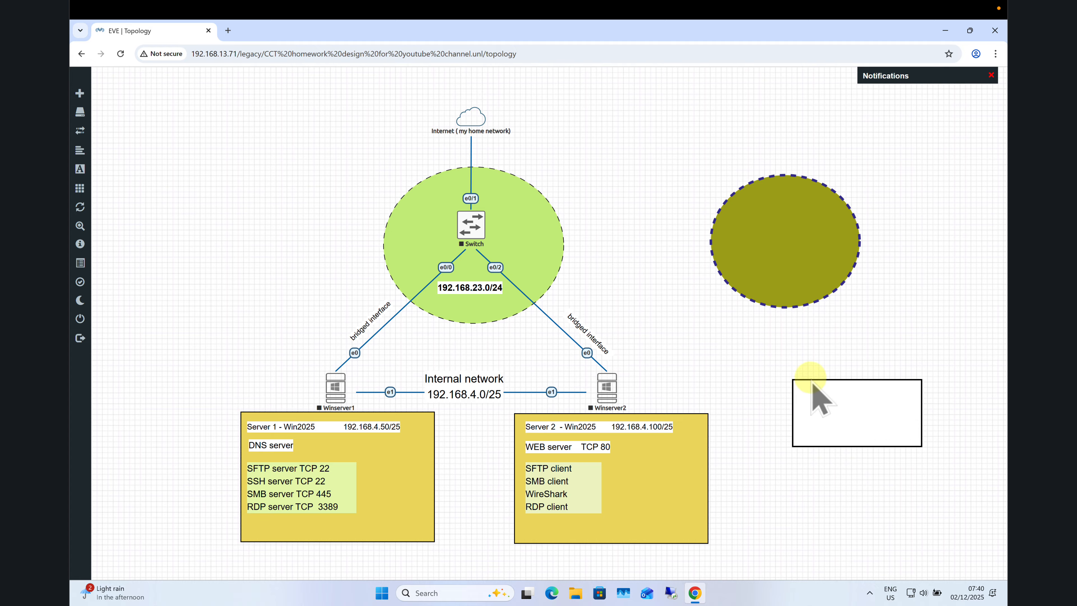
mouse_move(921, 445)
mouse_down()
mouse_move(929, 453)
mouse_move(852, 450)
mouse_move(903, 450)
mouse_up()
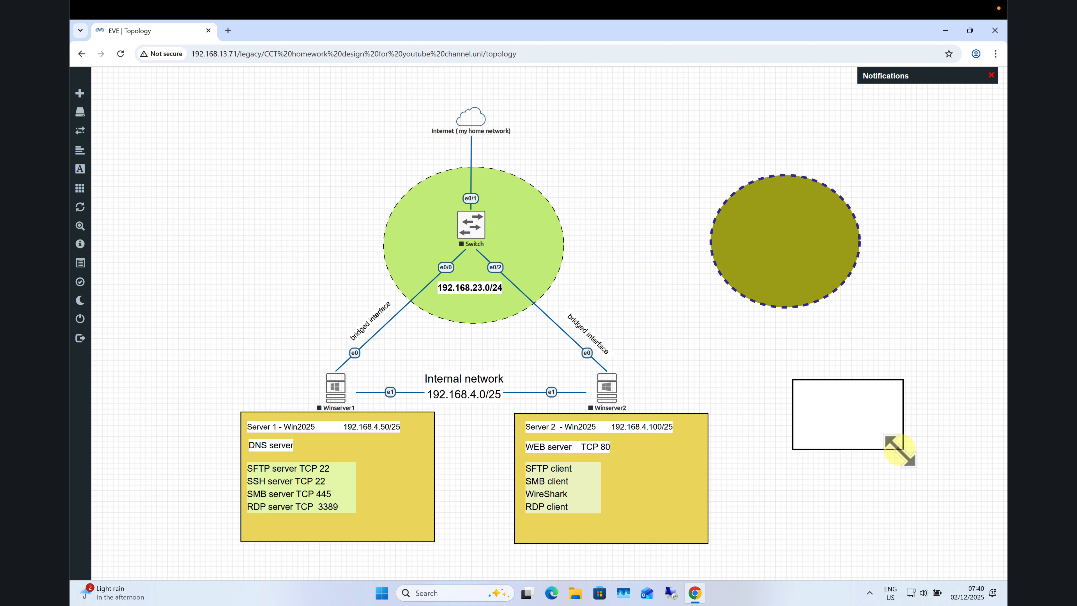
drag(900, 450, 909, 491)
drag(867, 434, 880, 245)
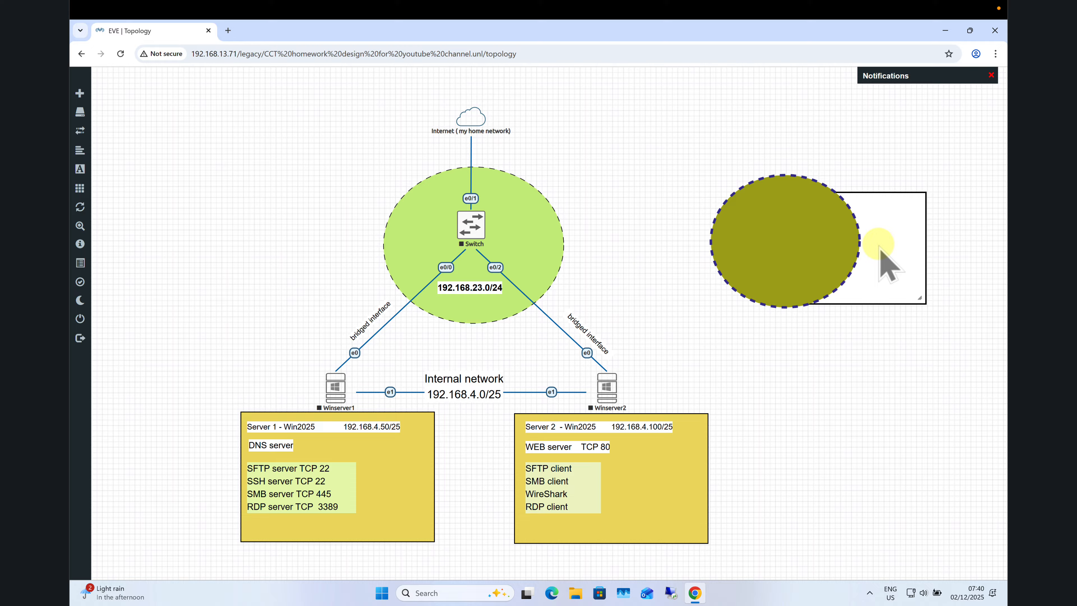
mouse_move(876, 277)
mouse_down()
mouse_move(880, 294)
mouse_move(872, 283)
mouse_up()
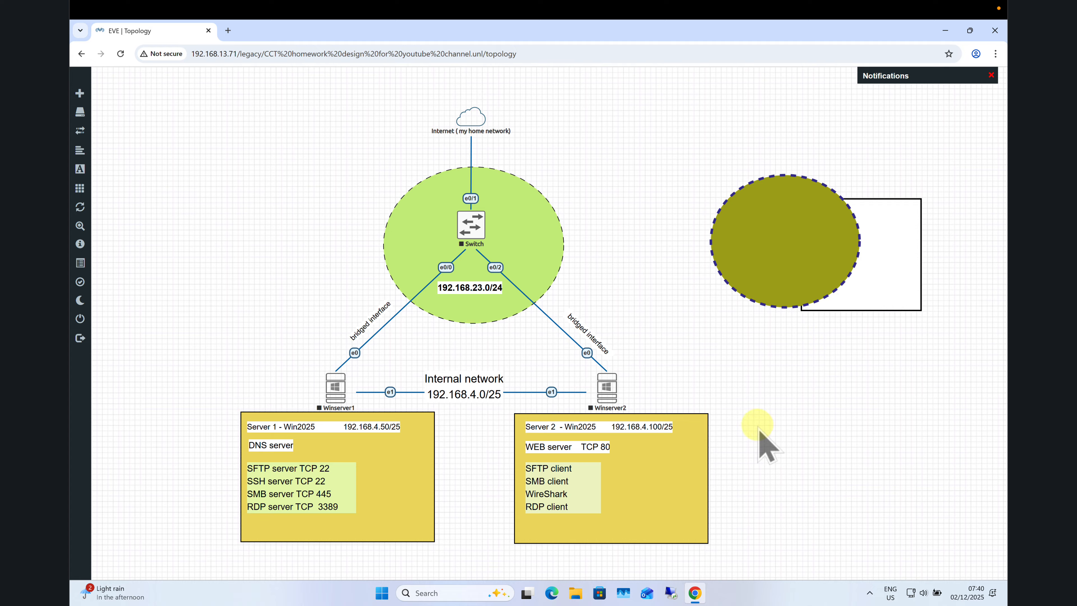
Bring sq1 in front of circle1 and set its Z-index to 1.
right_click(878, 291)
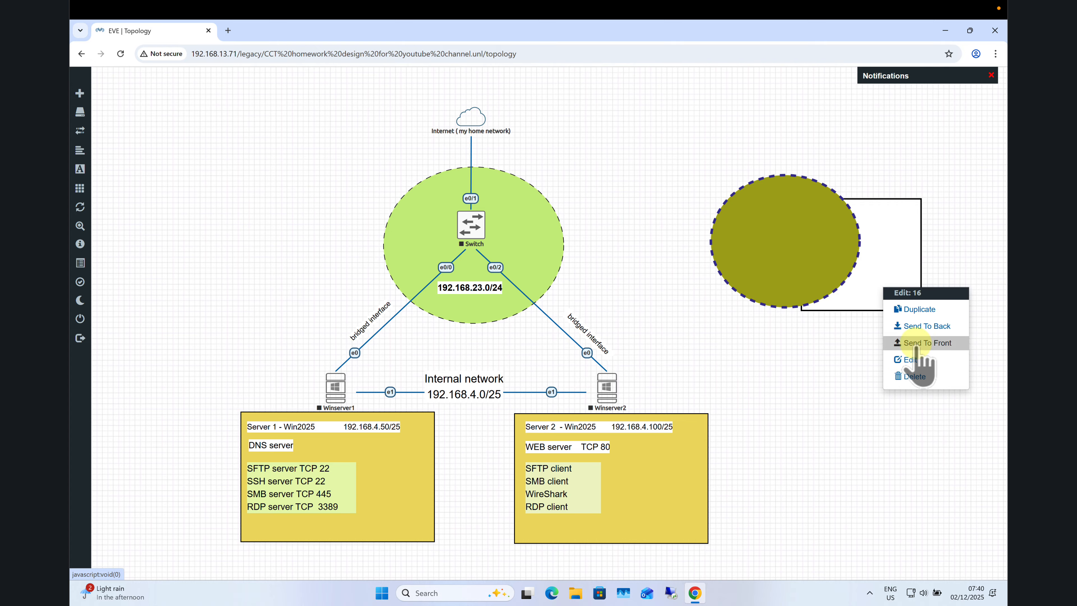
click(927, 343)
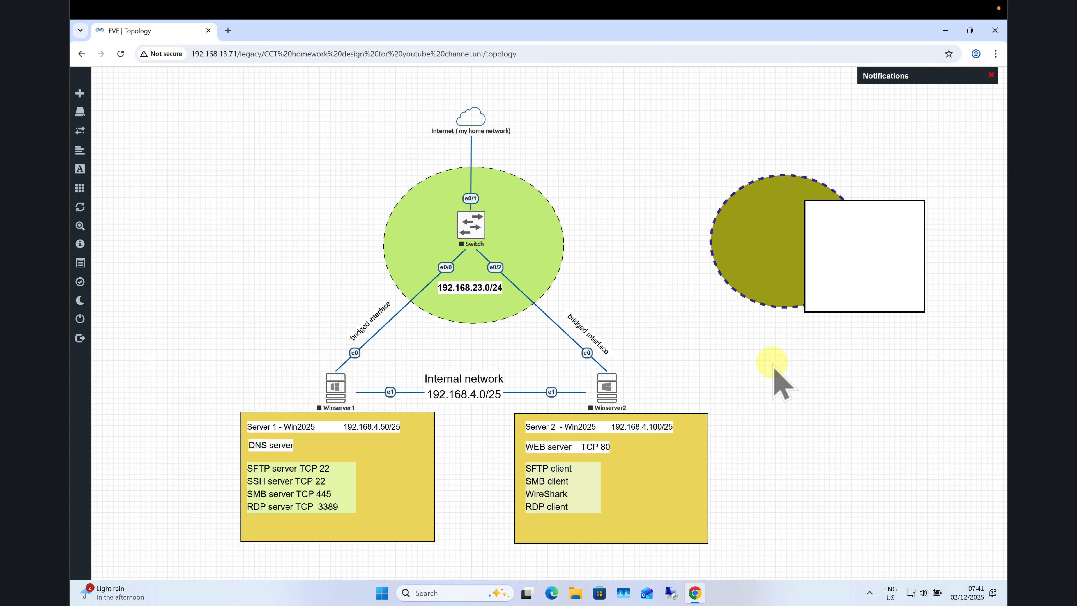
right_click(854, 275)
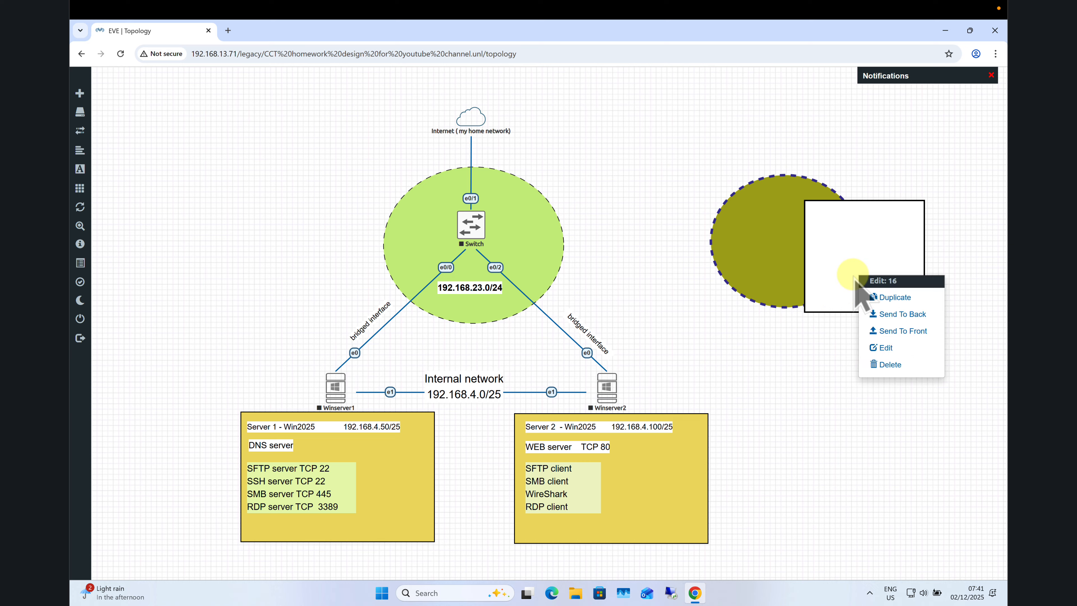
click(878, 348)
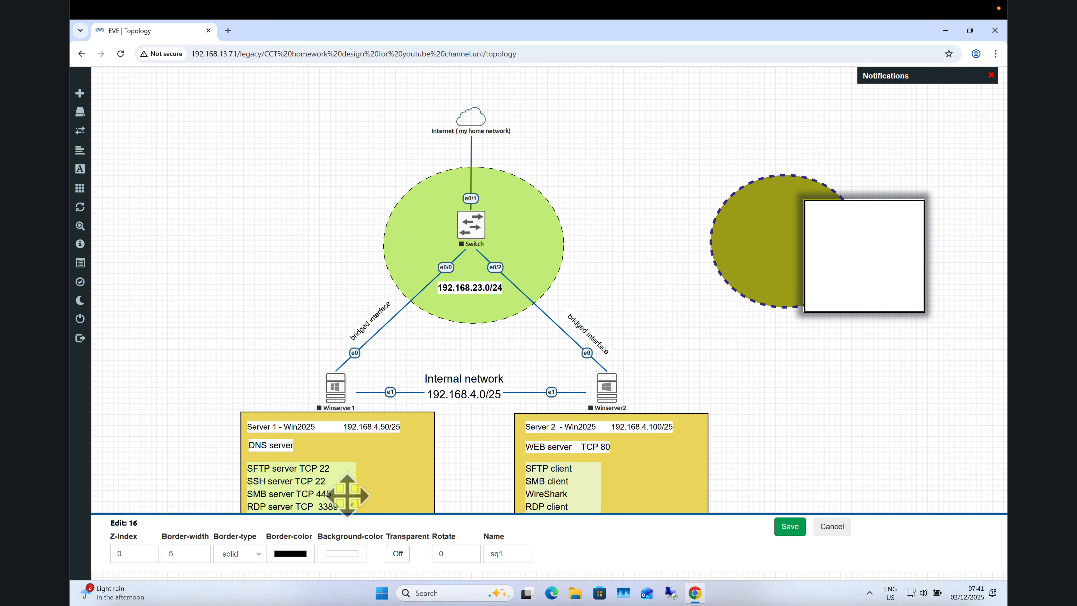
click(148, 551)
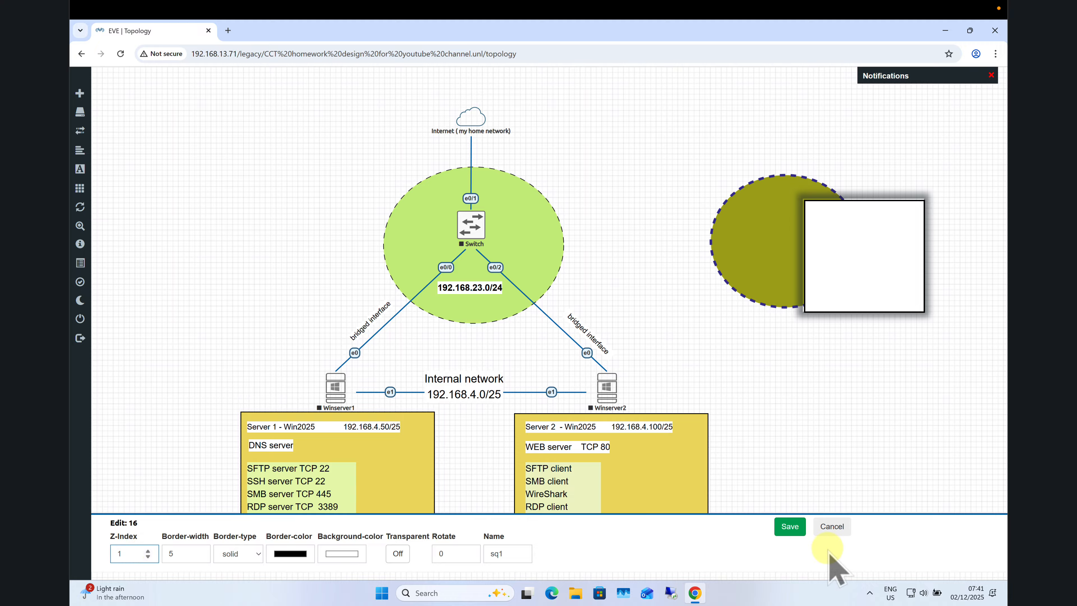
click(791, 527)
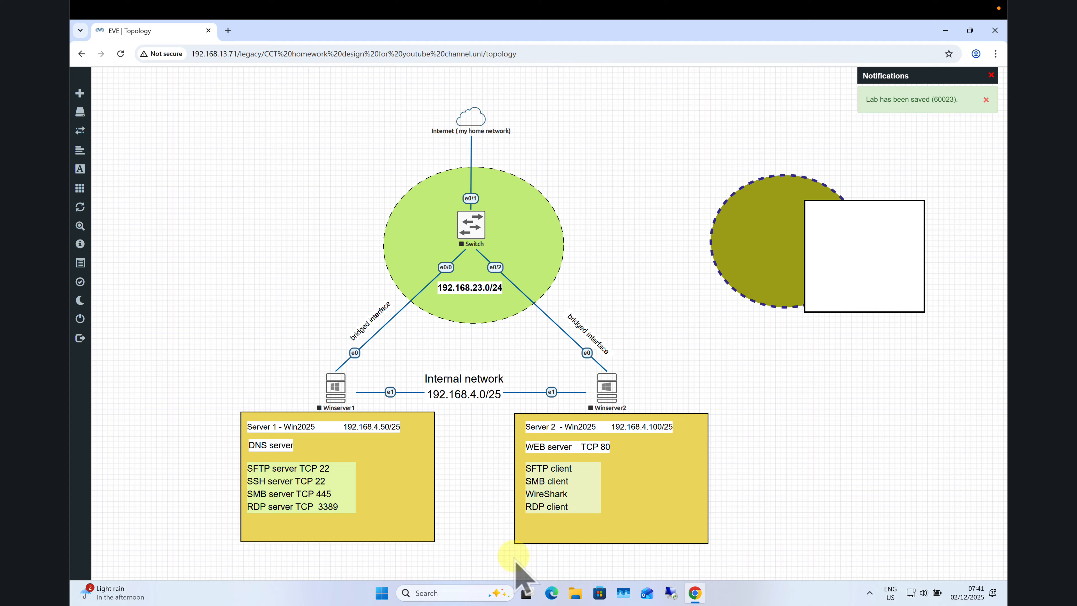
right_click(845, 376)
click(871, 466)
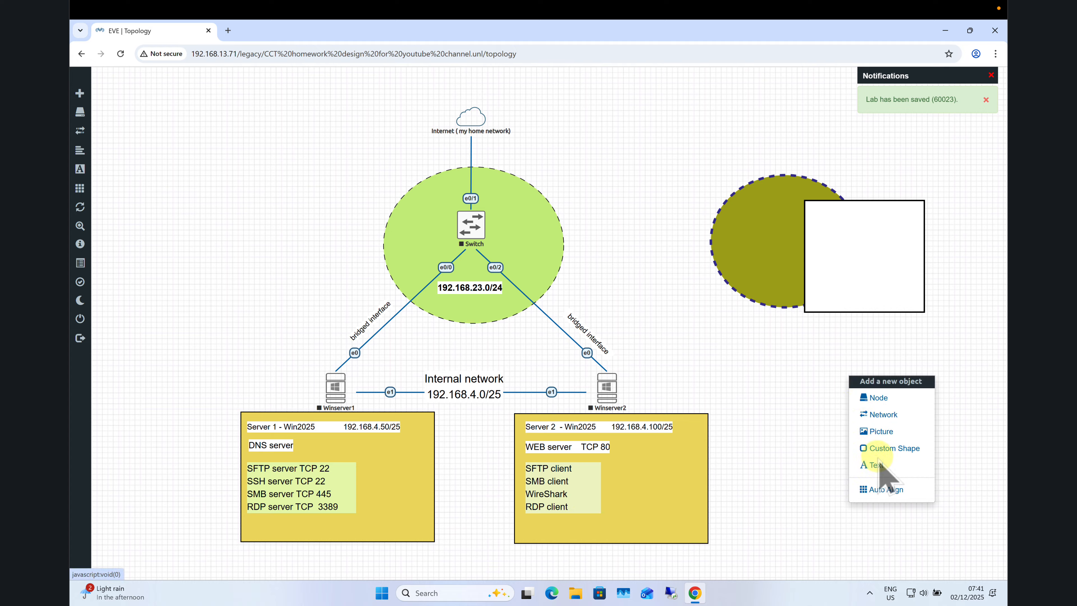
Add a purple-filled circle shape and enlarge it to overlap circle1's lower half.
click(886, 448)
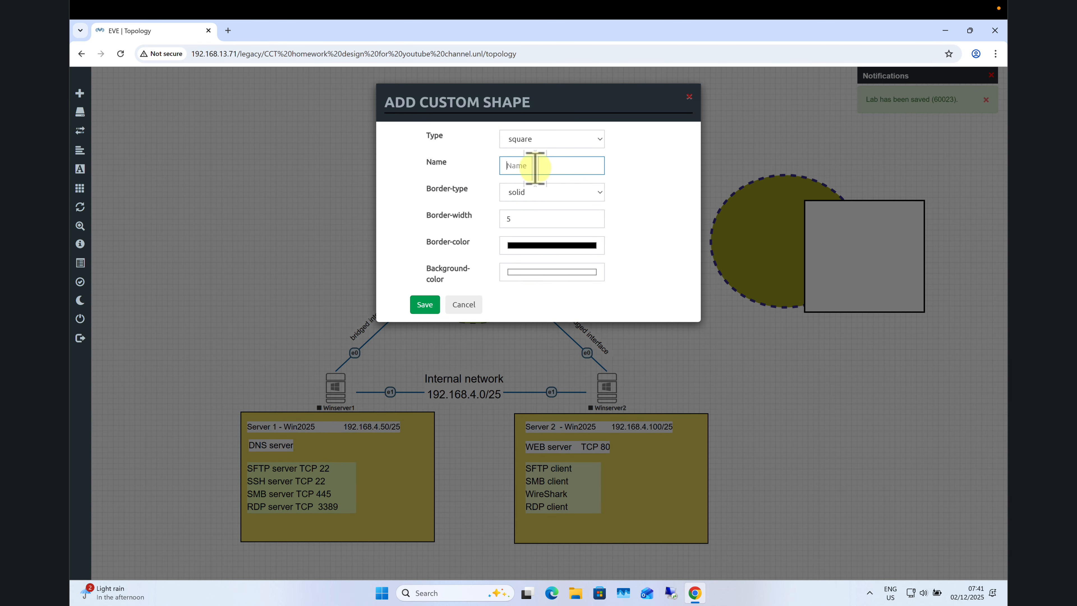
click(565, 140)
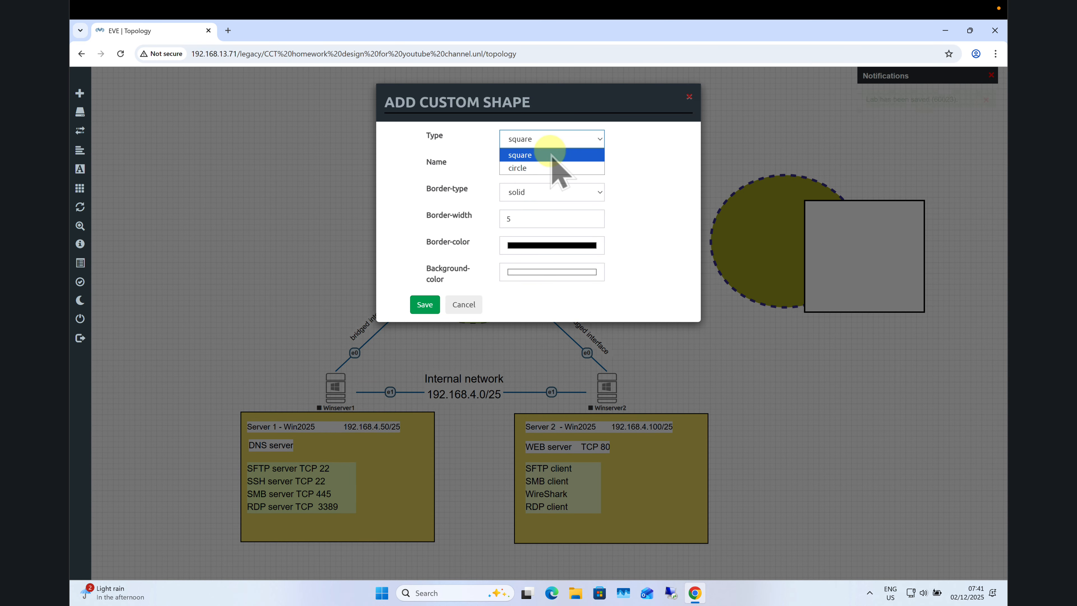
click(542, 169)
click(551, 277)
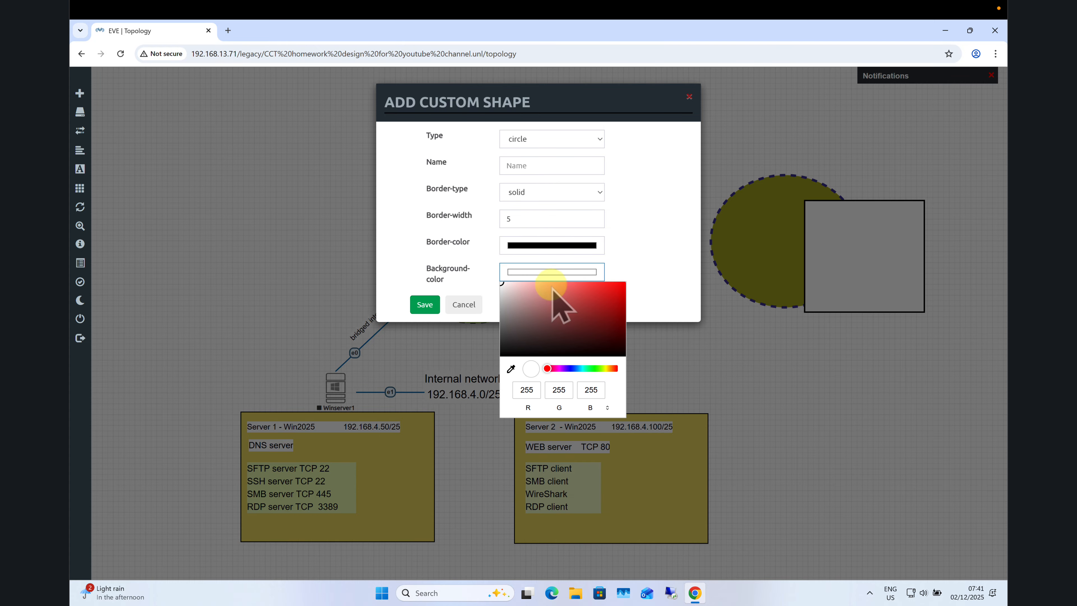
click(557, 368)
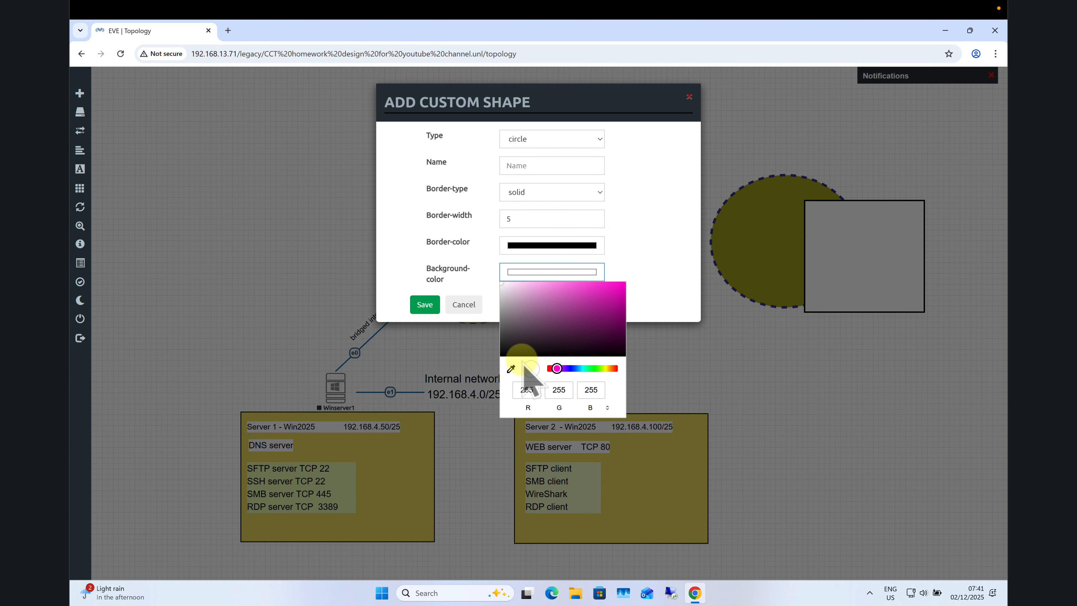
click(570, 310)
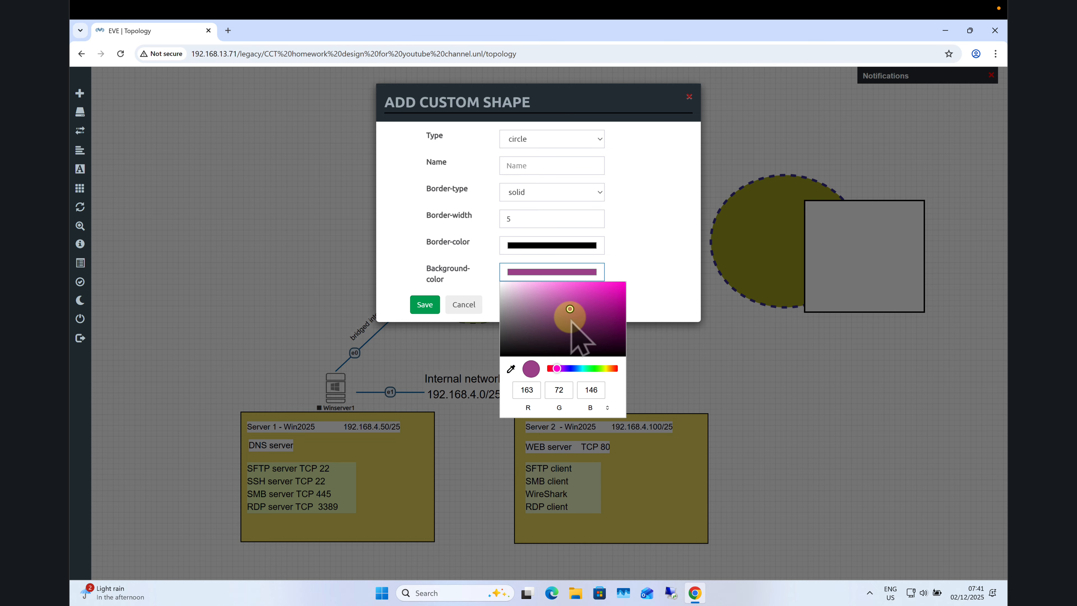
click(426, 304)
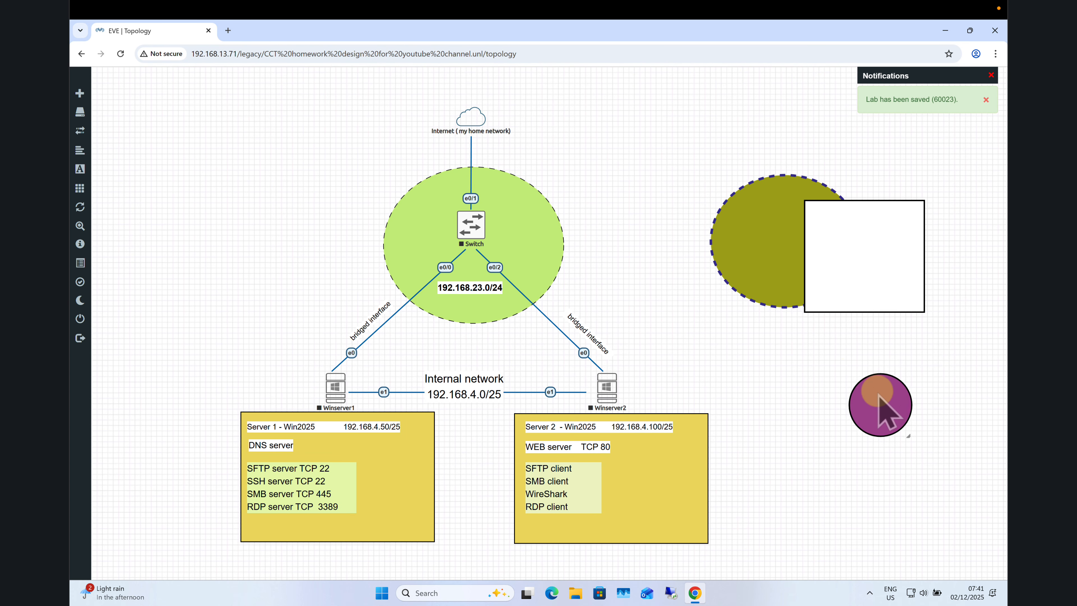
drag(885, 405, 839, 384)
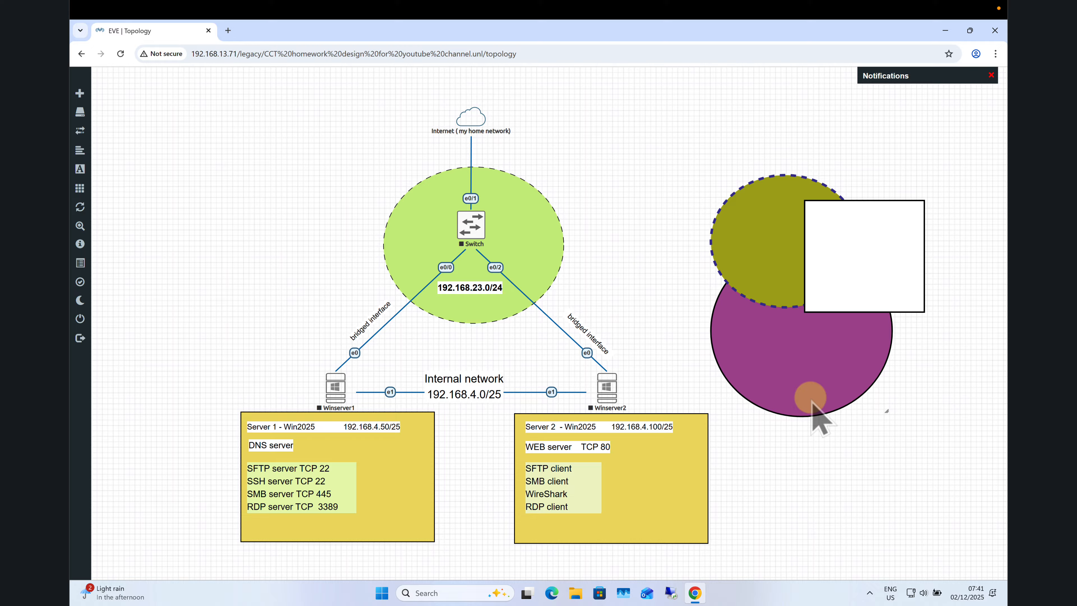
Raise the purple circle to Z-index 2 and re-save the white square's properties.
right_click(793, 379)
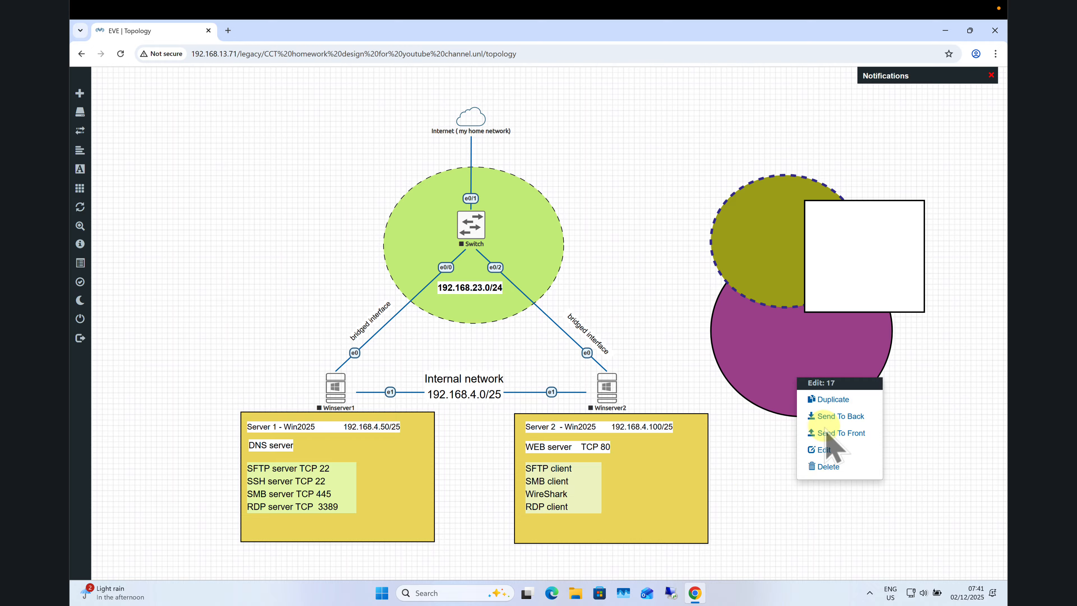
click(825, 451)
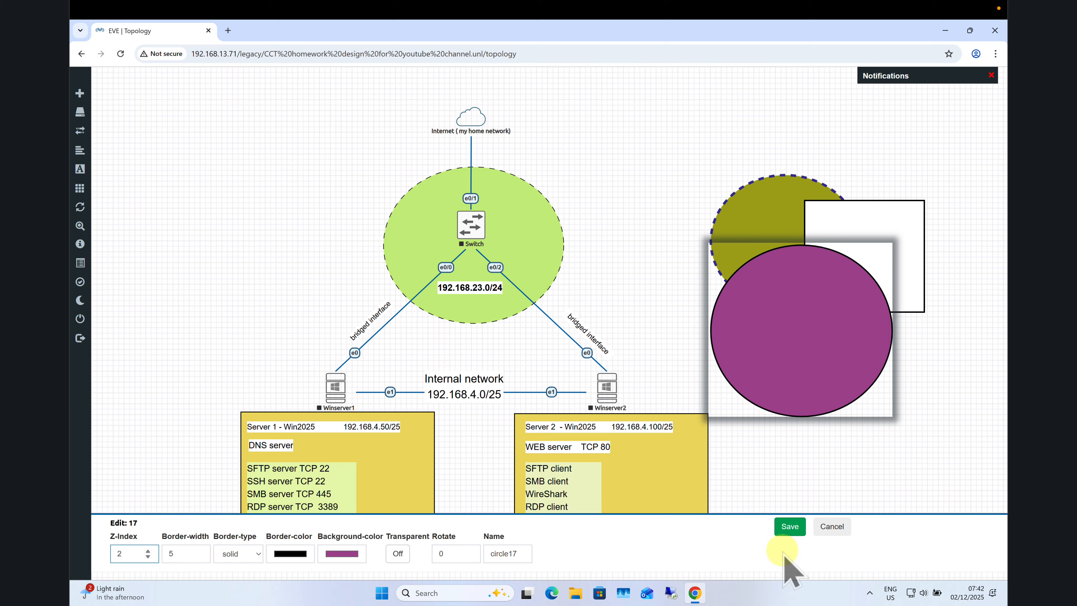
click(788, 528)
right_click(904, 272)
click(877, 306)
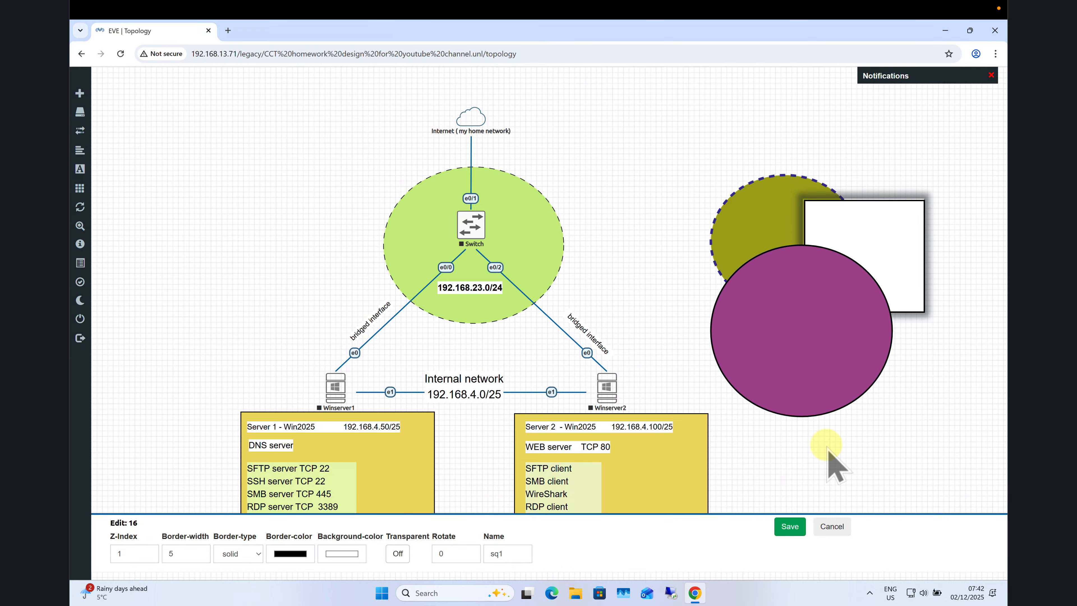
click(790, 526)
Move the purple circle, white square and olive ellipse apart so none overlap.
drag(773, 359, 830, 426)
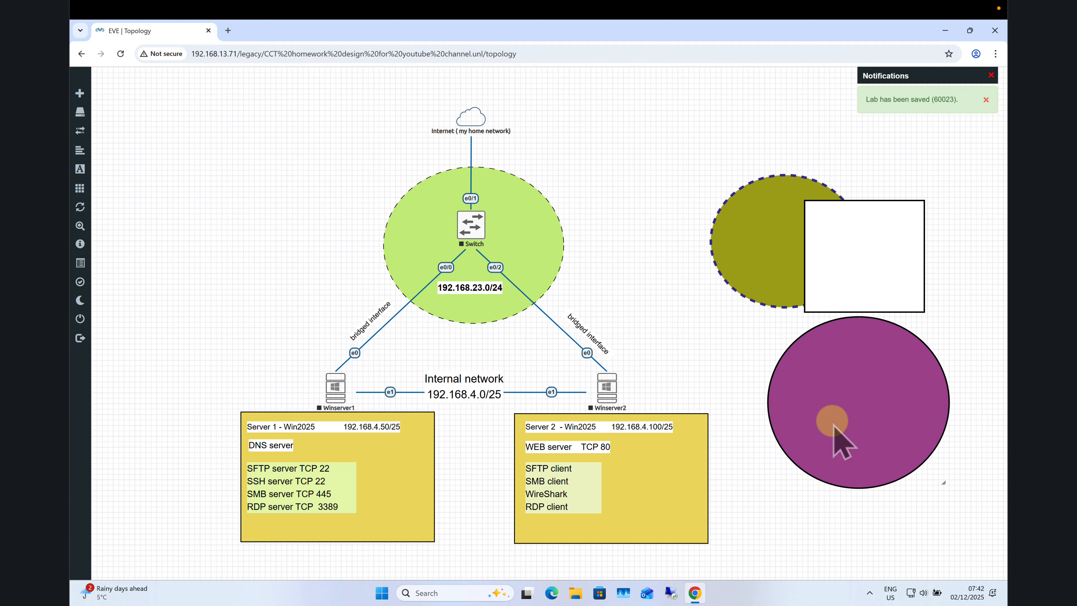
drag(806, 231, 848, 153)
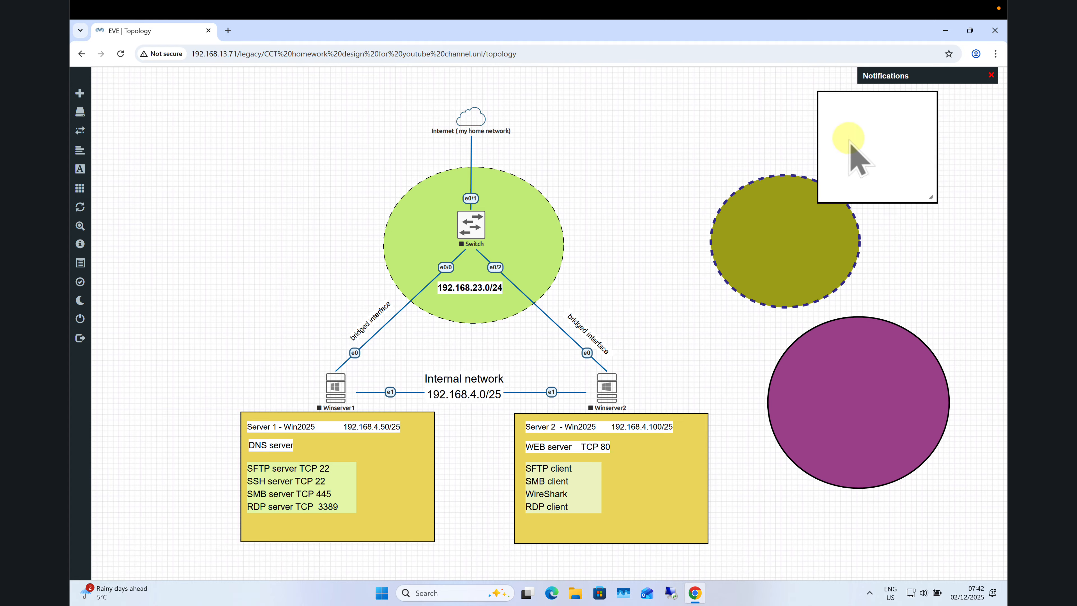
drag(777, 290, 671, 235)
drag(855, 156, 861, 174)
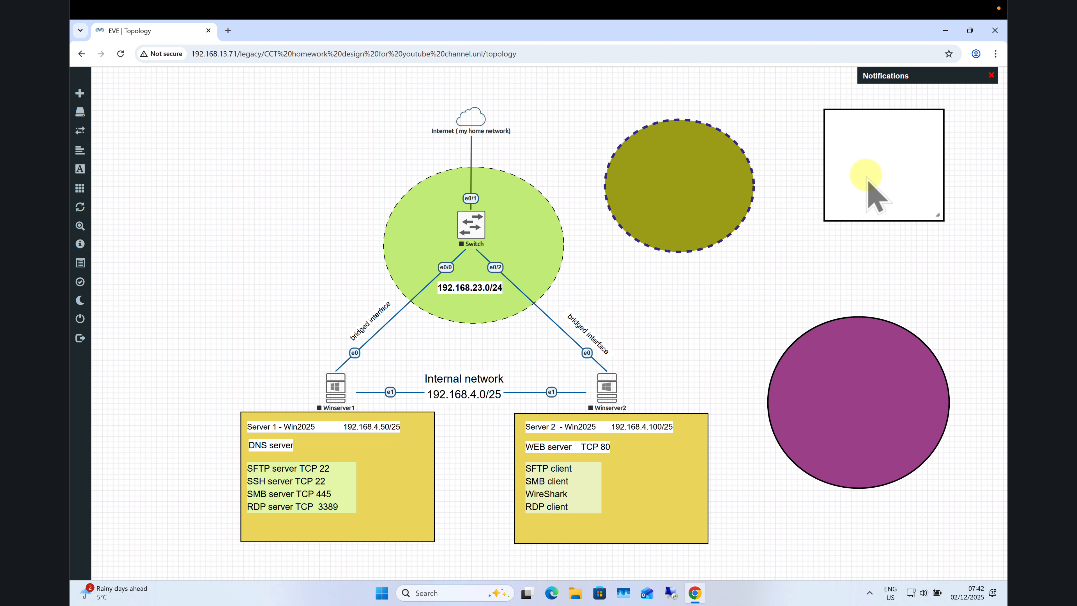
Add a Cisco IOL router node R4 via the 'iol' search and place it in the olive ellipse.
right_click(716, 302)
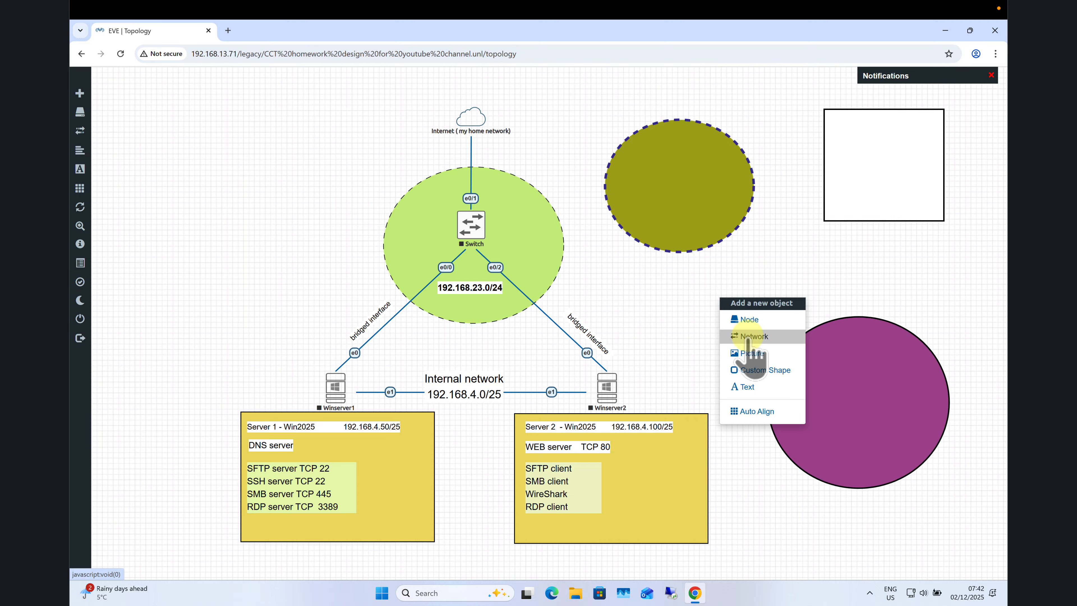
click(749, 320)
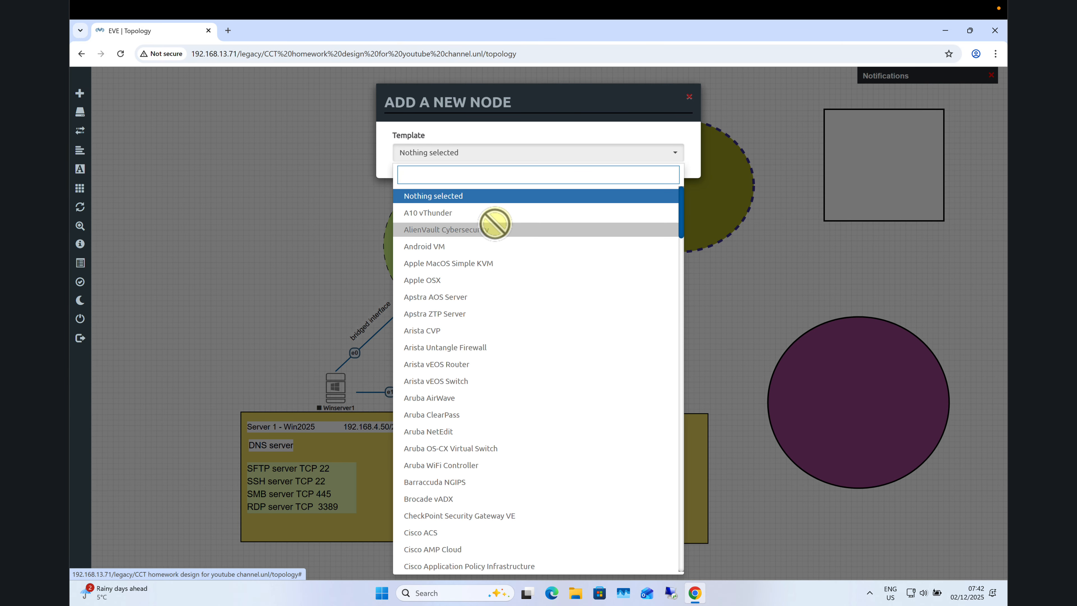
text(iol)
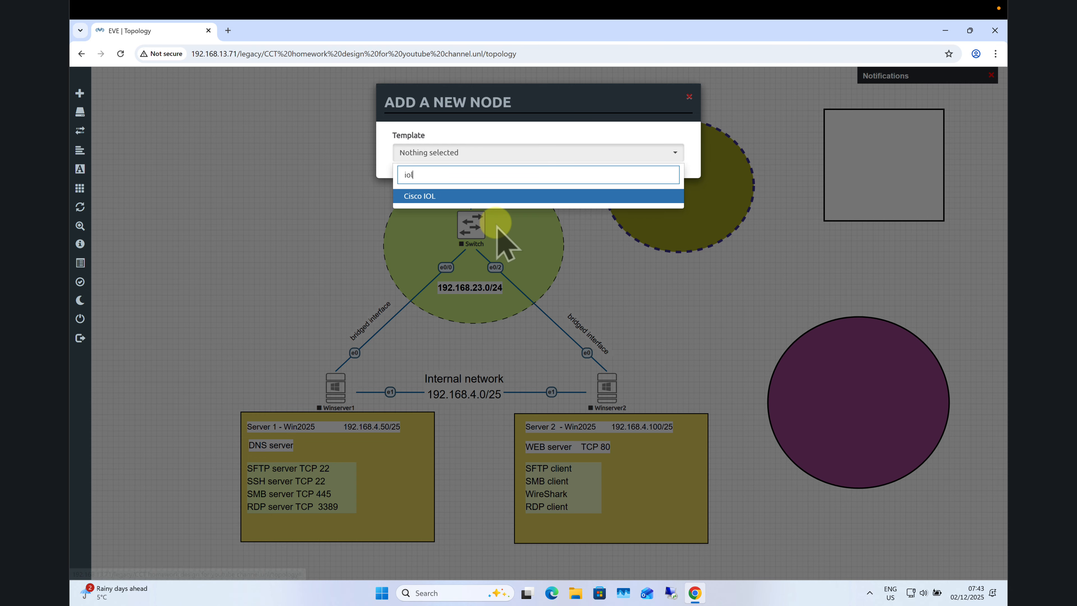
key(Return)
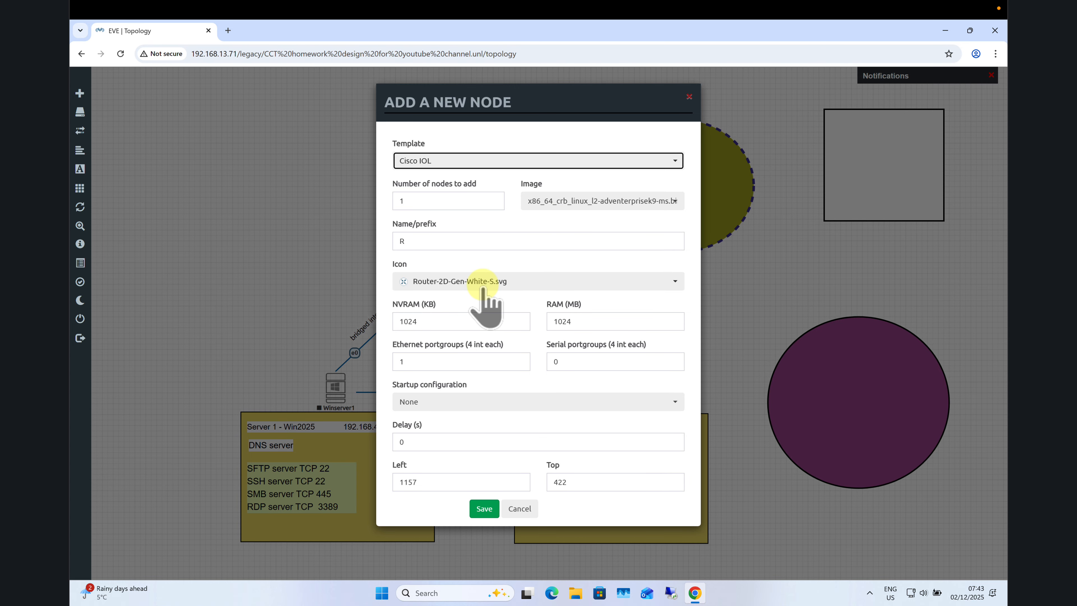
click(484, 509)
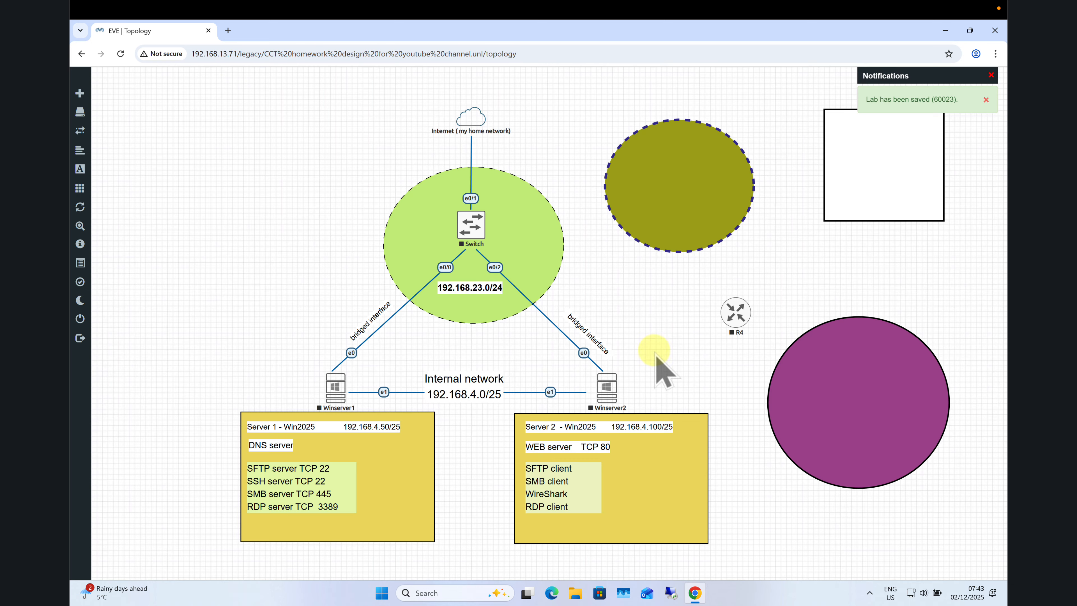
drag(737, 326, 696, 231)
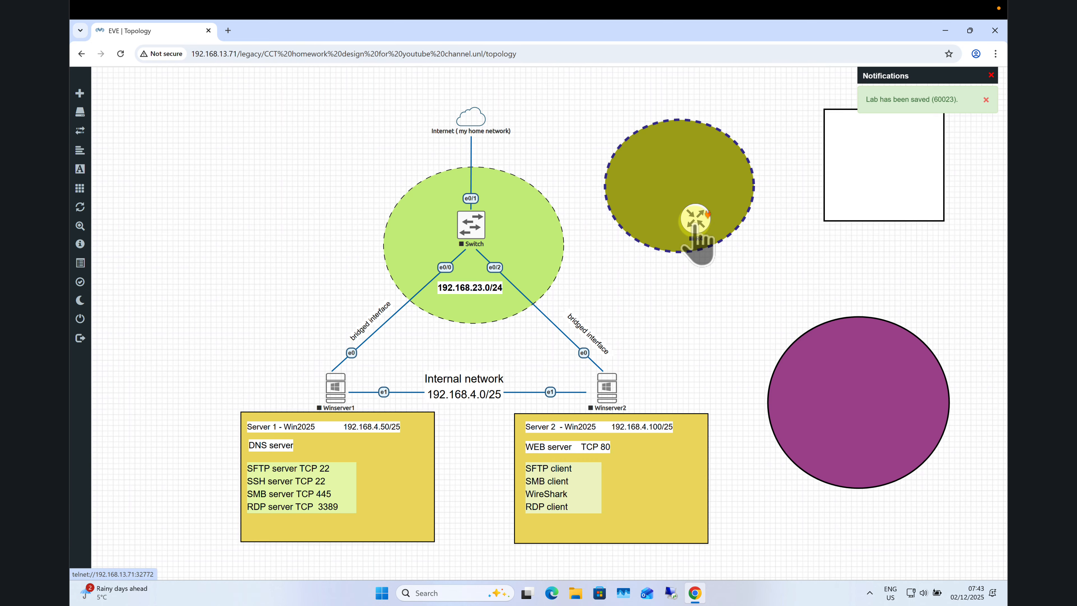
Move router R4 from the olive ellipse to the purple circle's left edge.
drag(695, 225, 814, 193)
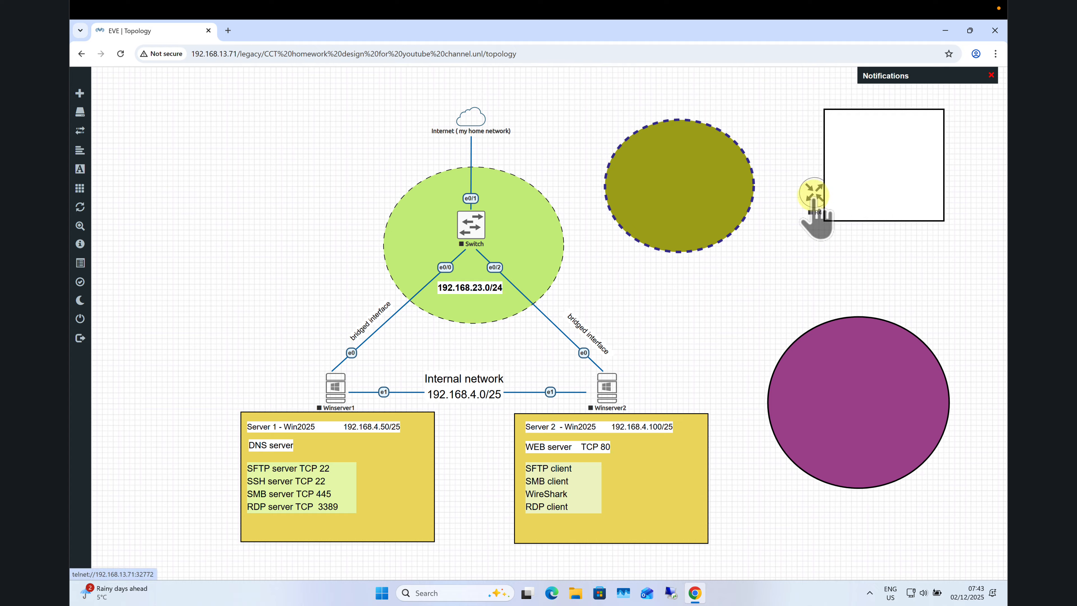
drag(814, 193, 742, 273)
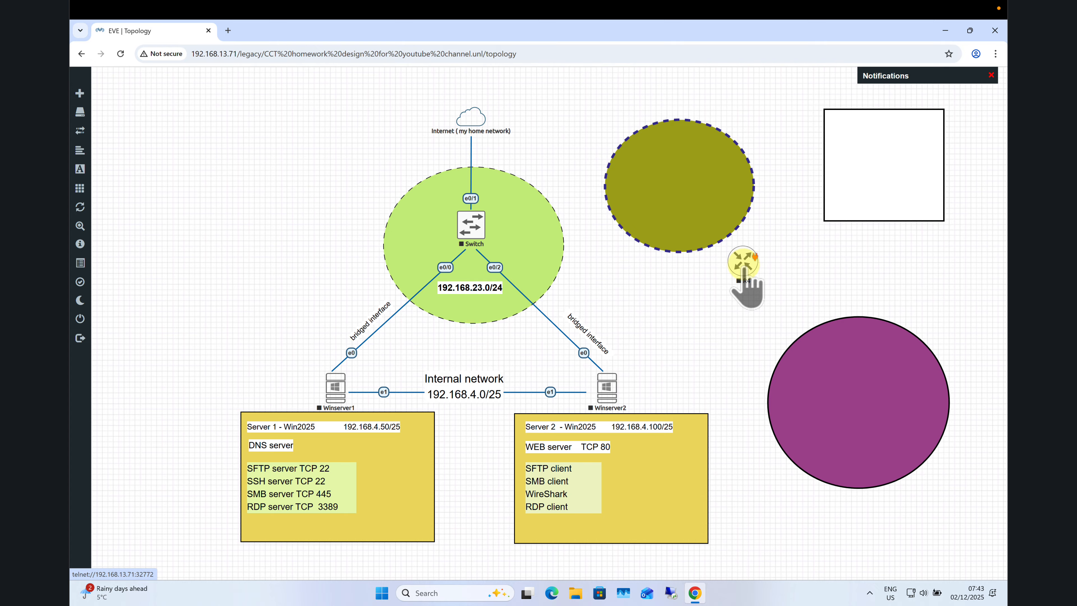
right_click(743, 265)
right_click(813, 352)
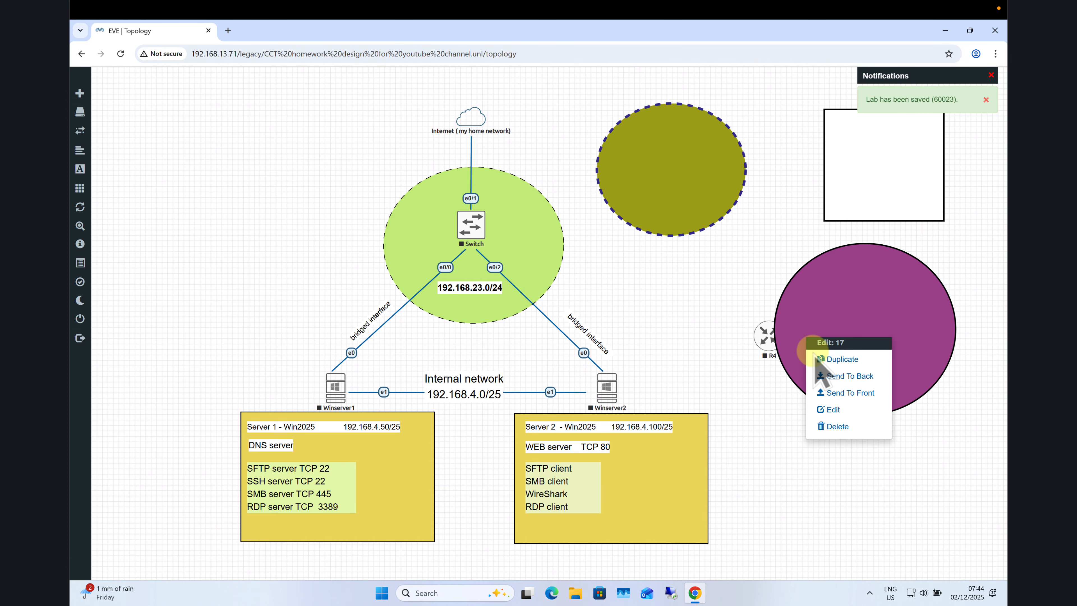
Send the purple circle to the back, save its properties, and lift R4 out of it.
click(835, 375)
mouse_move(768, 339)
mouse_down()
mouse_move(839, 342)
mouse_move(790, 377)
mouse_move(838, 342)
mouse_up()
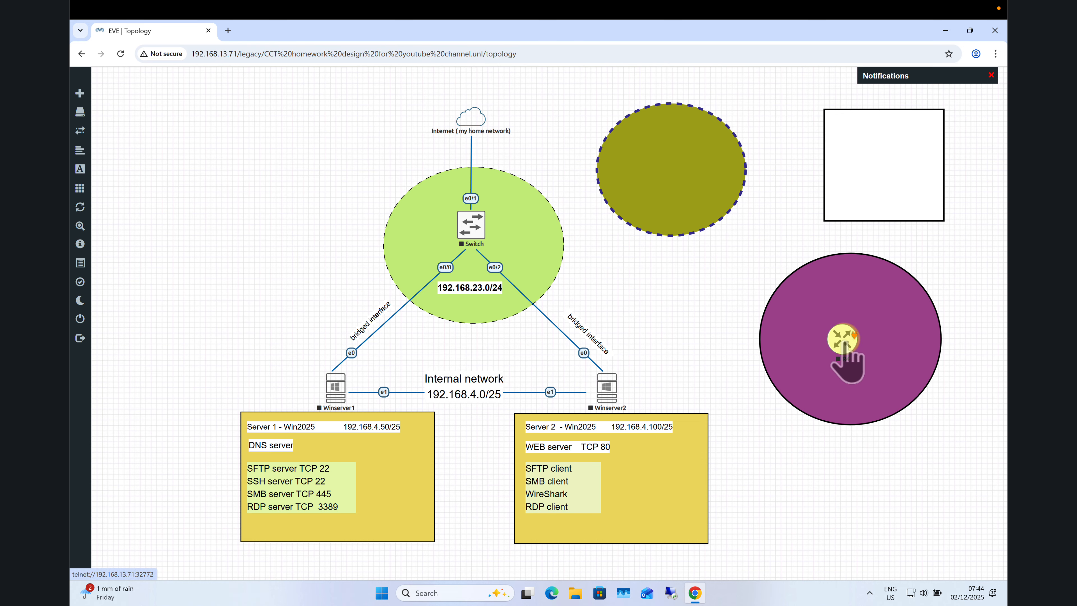
right_click(801, 353)
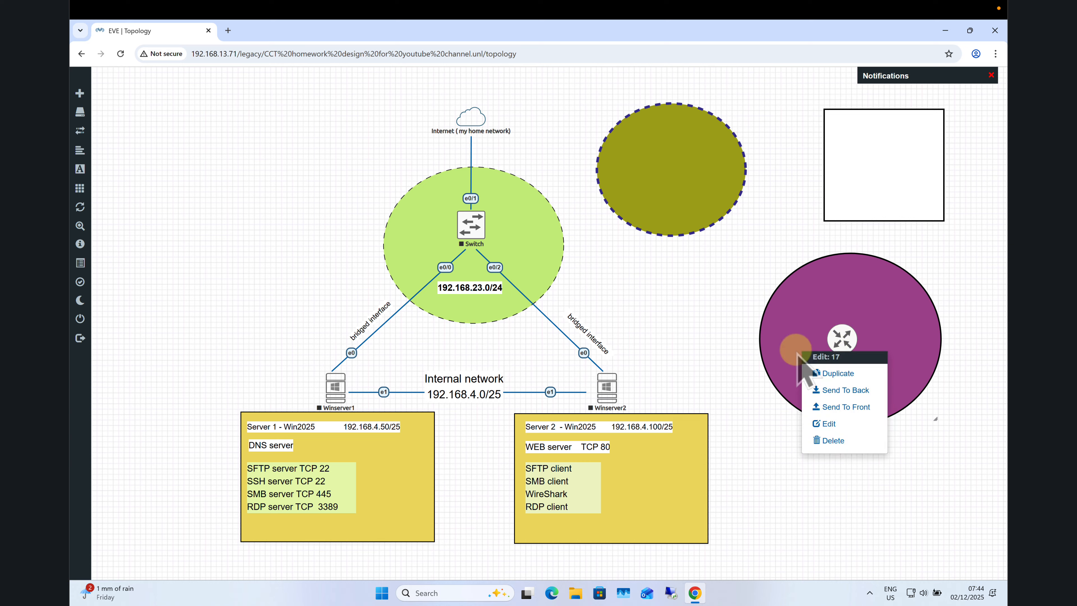
click(829, 423)
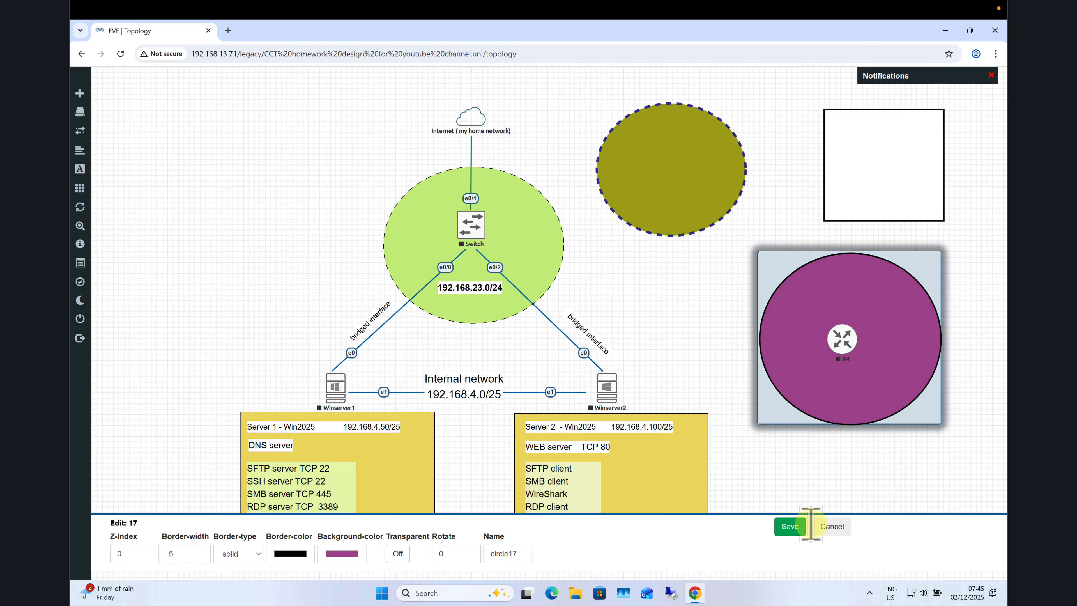
click(799, 528)
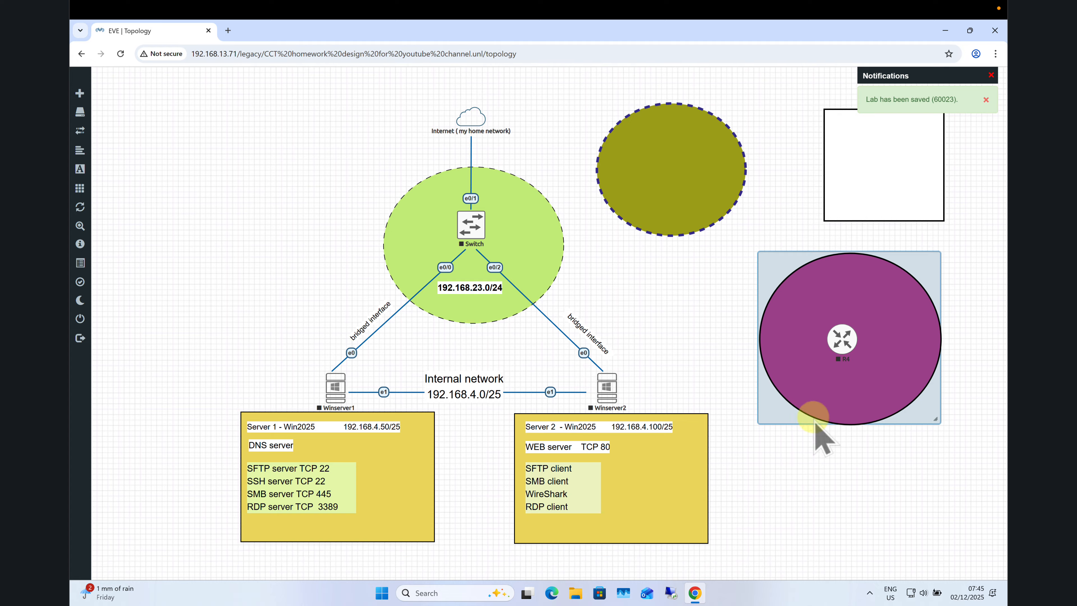
click(832, 335)
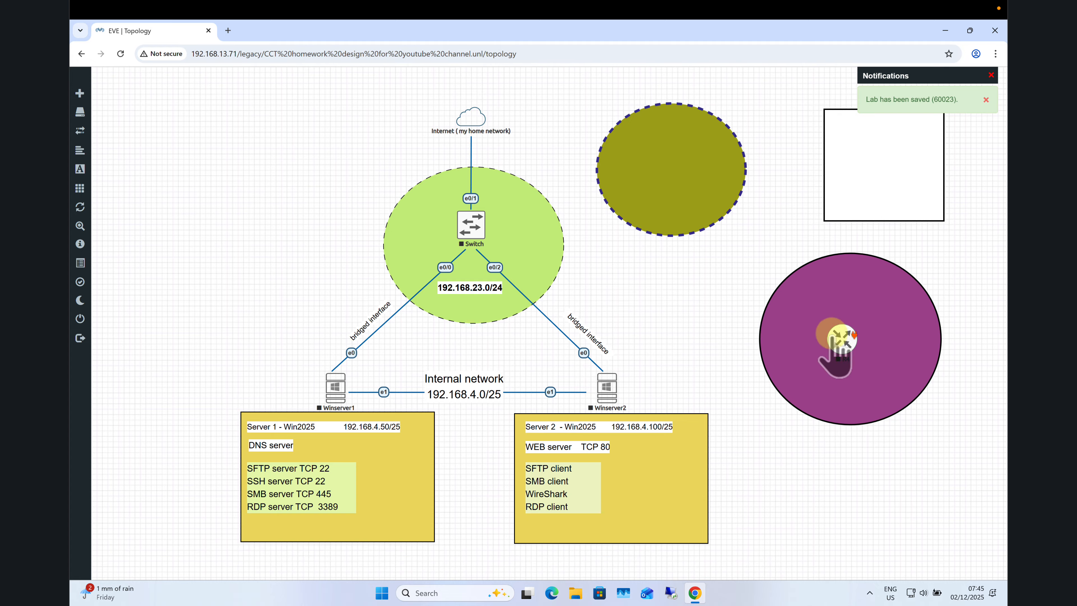
drag(833, 338, 784, 239)
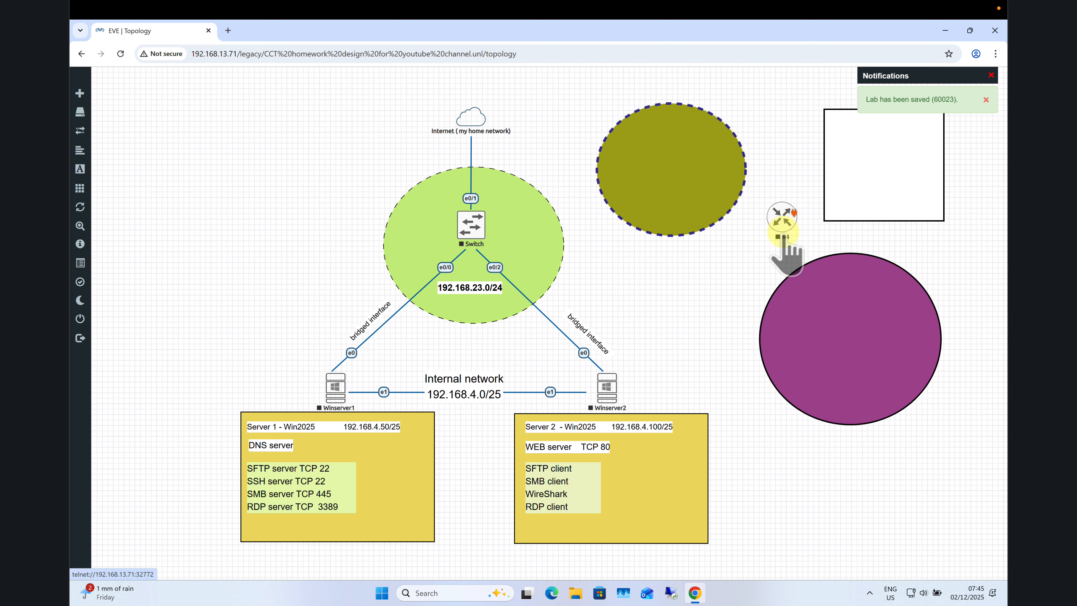
Review the three shapes' properties unchanged, then place R4 between the olive and purple circles.
right_click(865, 183)
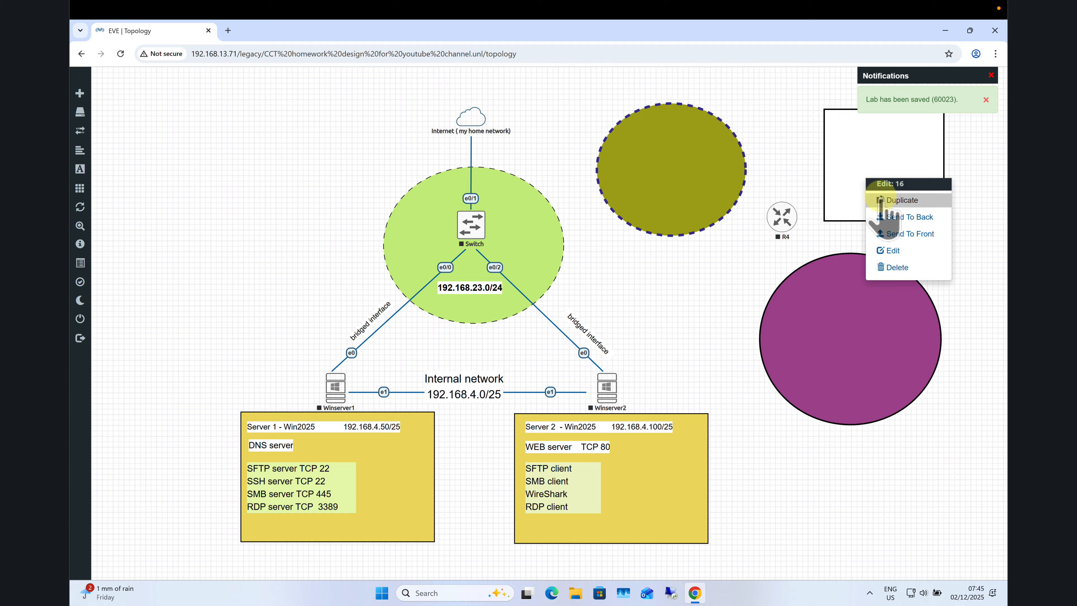
click(890, 248)
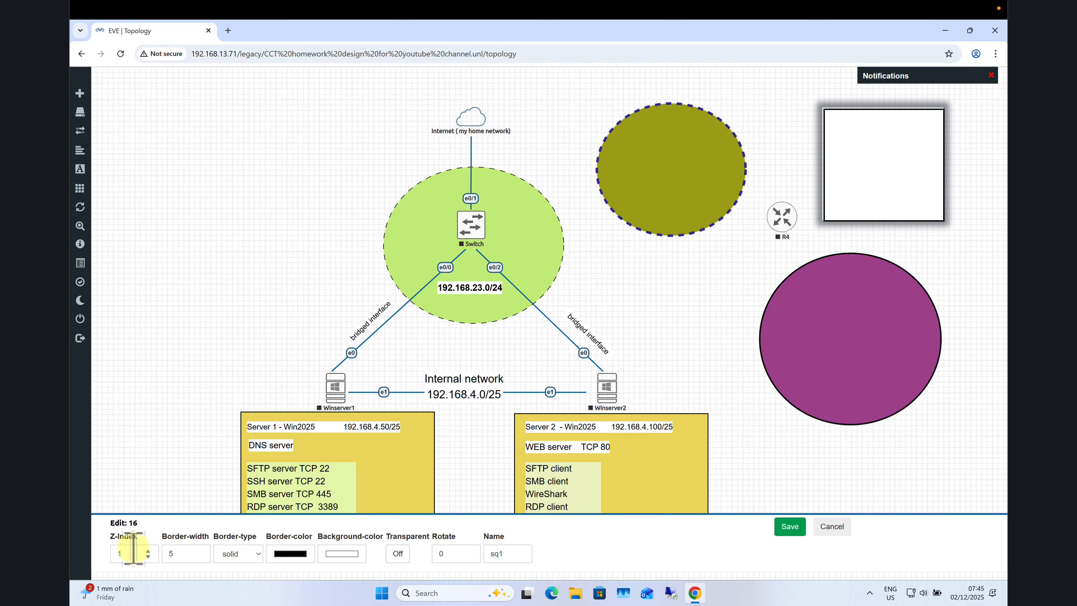
click(831, 527)
right_click(845, 329)
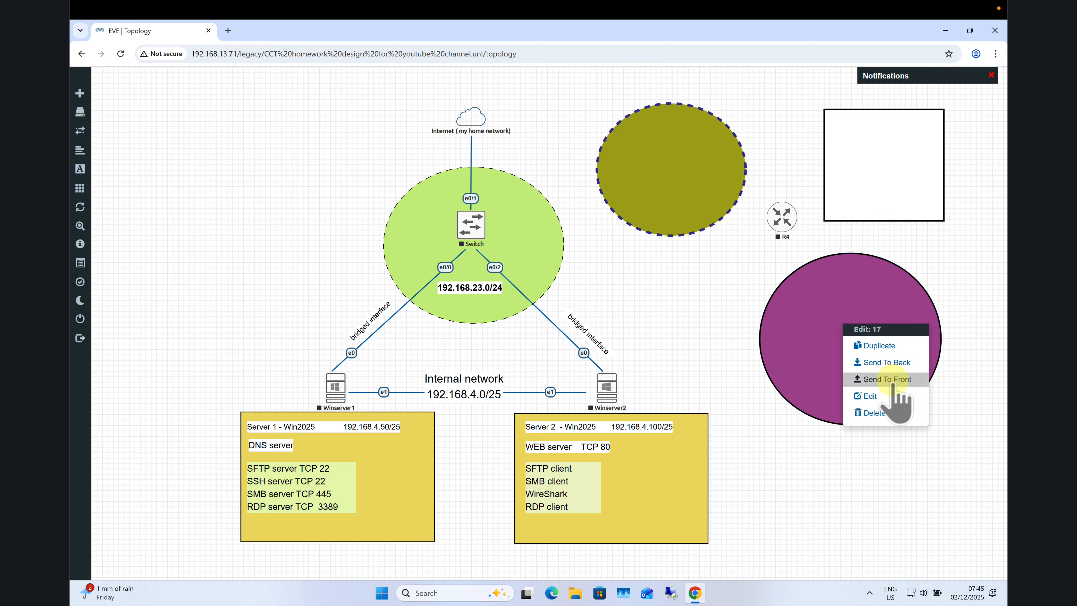
click(872, 398)
click(830, 527)
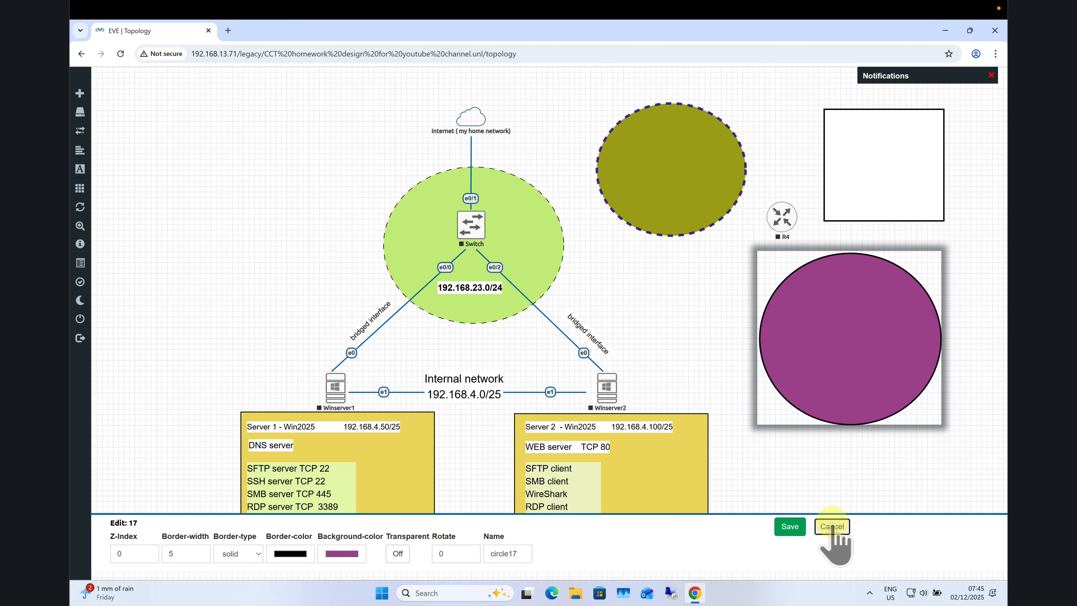
right_click(687, 192)
click(721, 265)
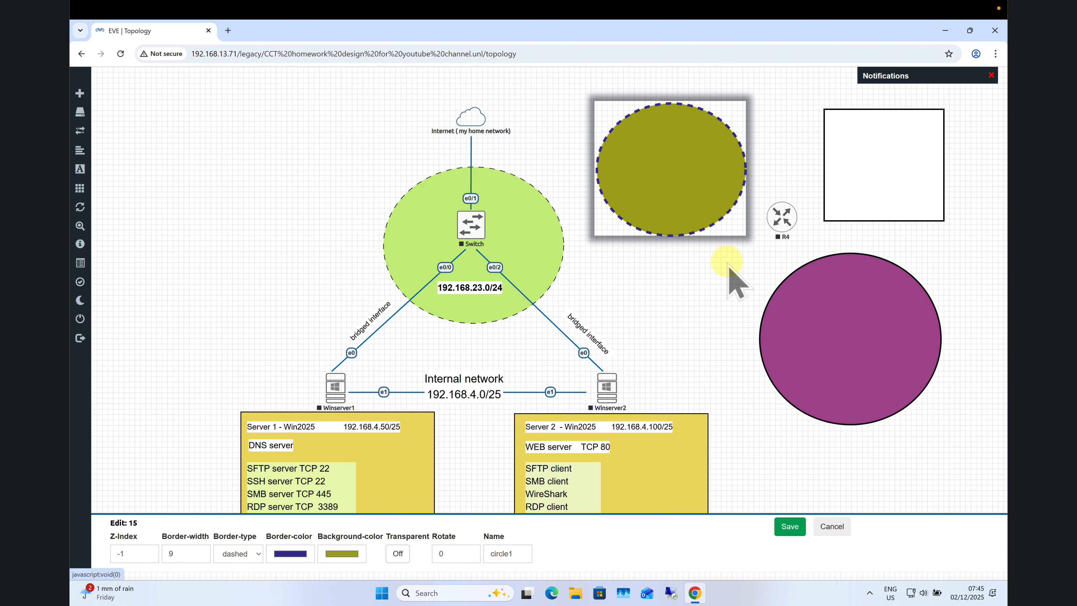
click(831, 527)
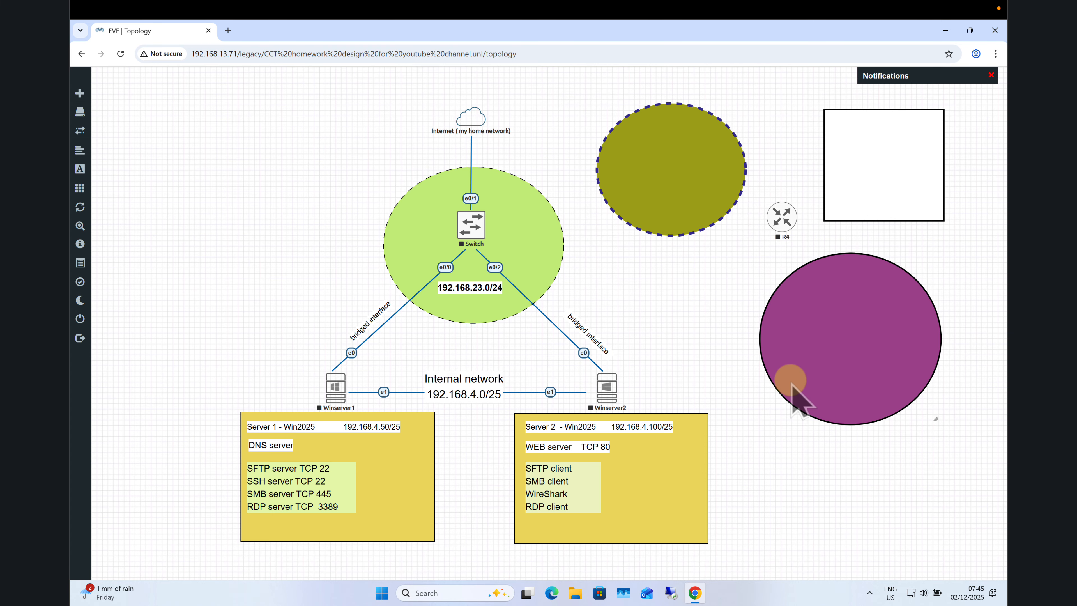
drag(785, 221, 705, 288)
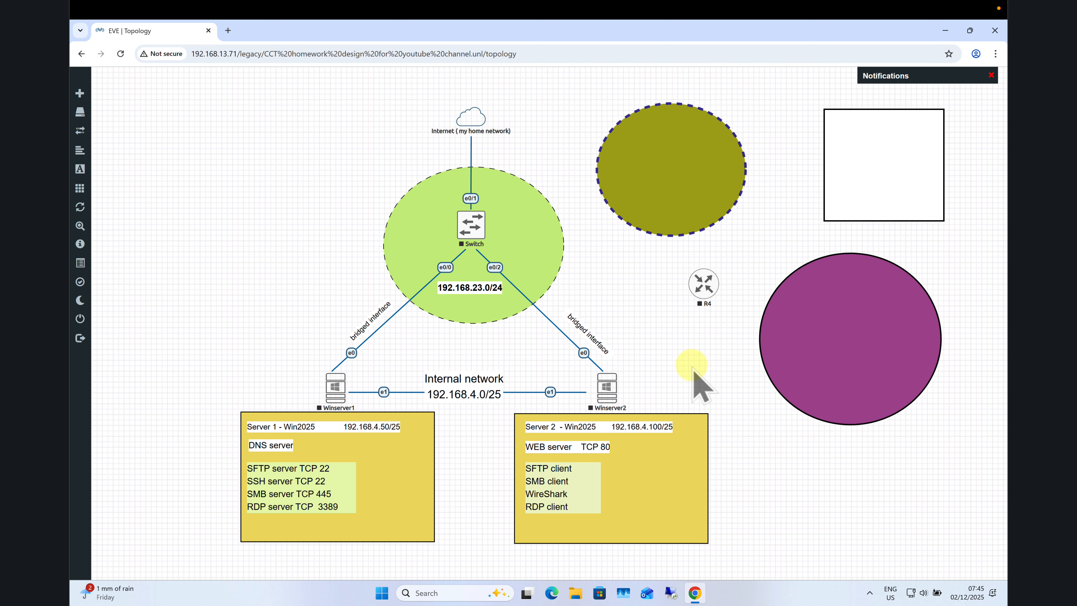
Add an xxxxx text object beside router R4 and widen it across the purple circle.
right_click(702, 355)
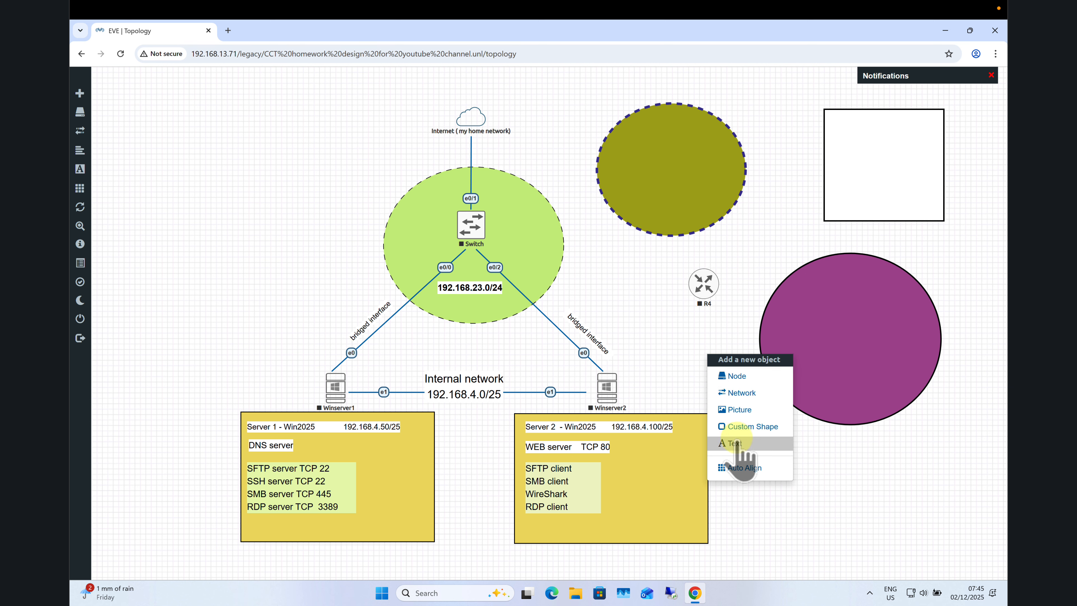
click(733, 443)
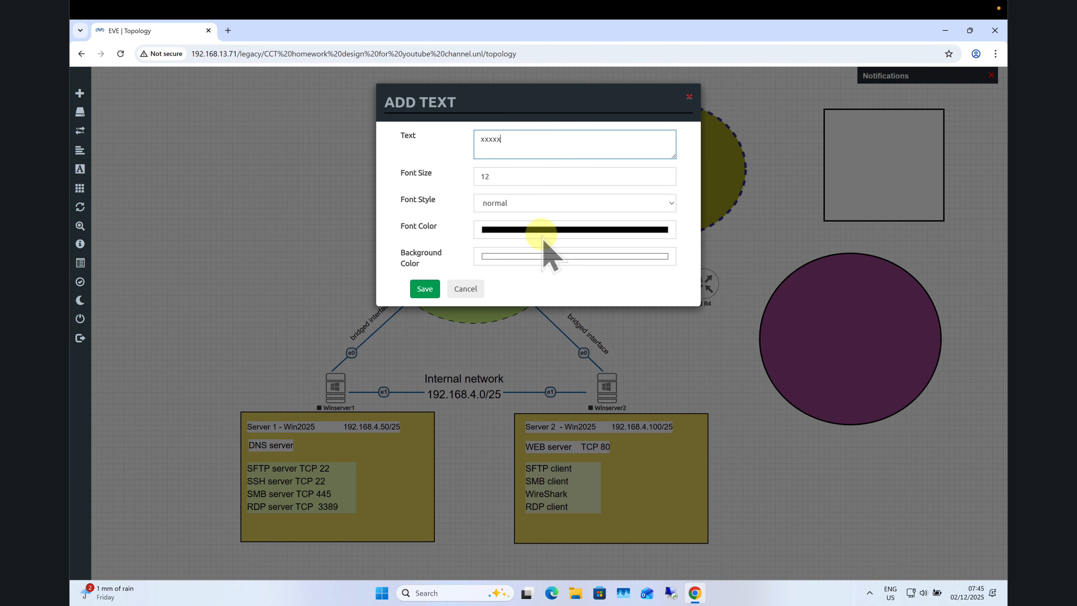
click(425, 289)
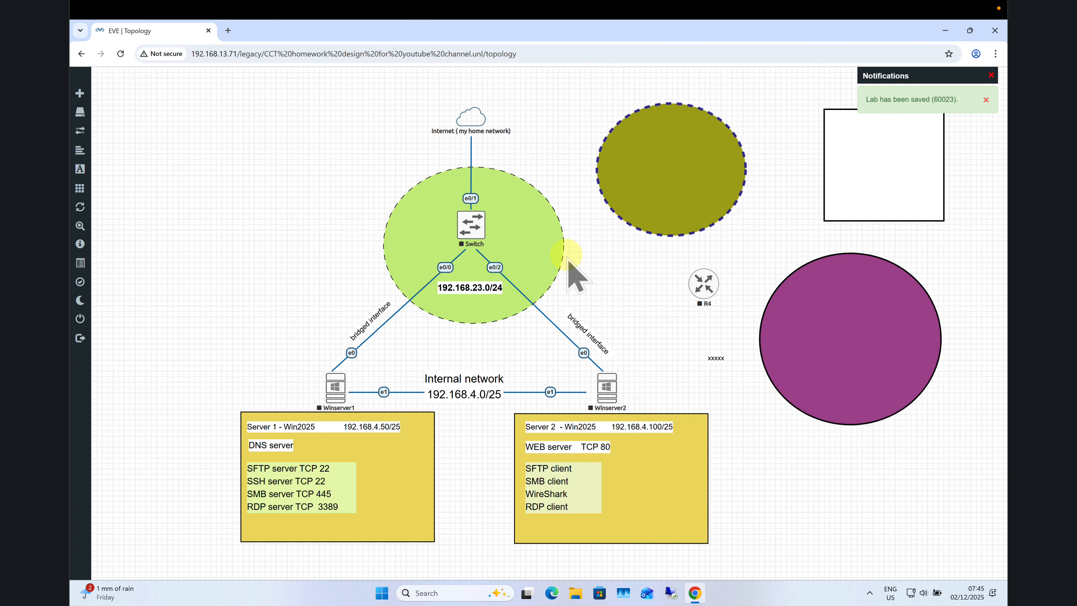
mouse_move(713, 358)
mouse_down()
mouse_move(652, 303)
mouse_move(705, 339)
mouse_up()
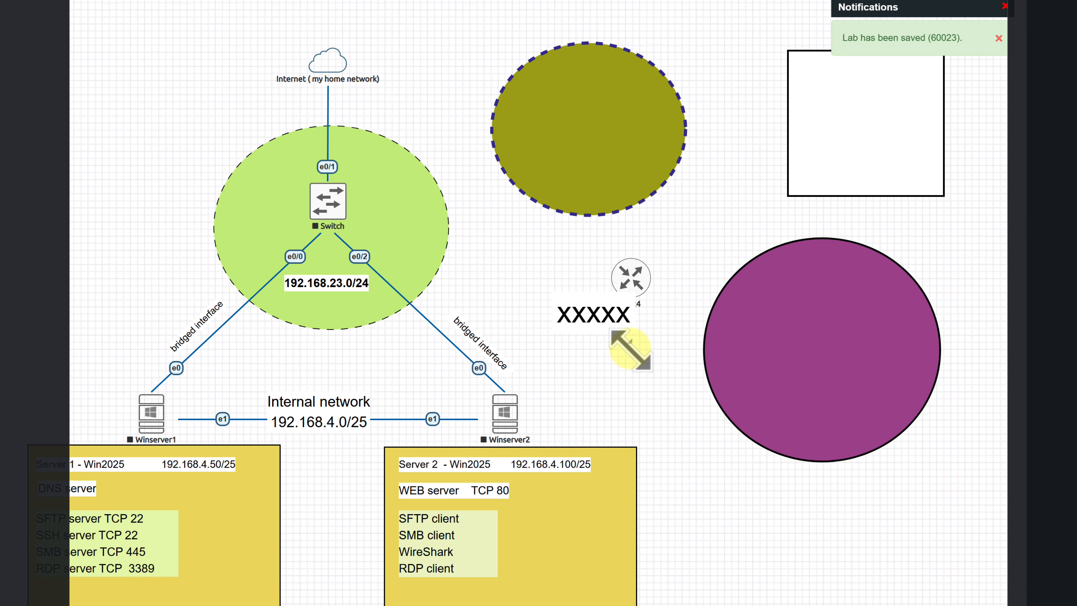
drag(630, 351, 888, 358)
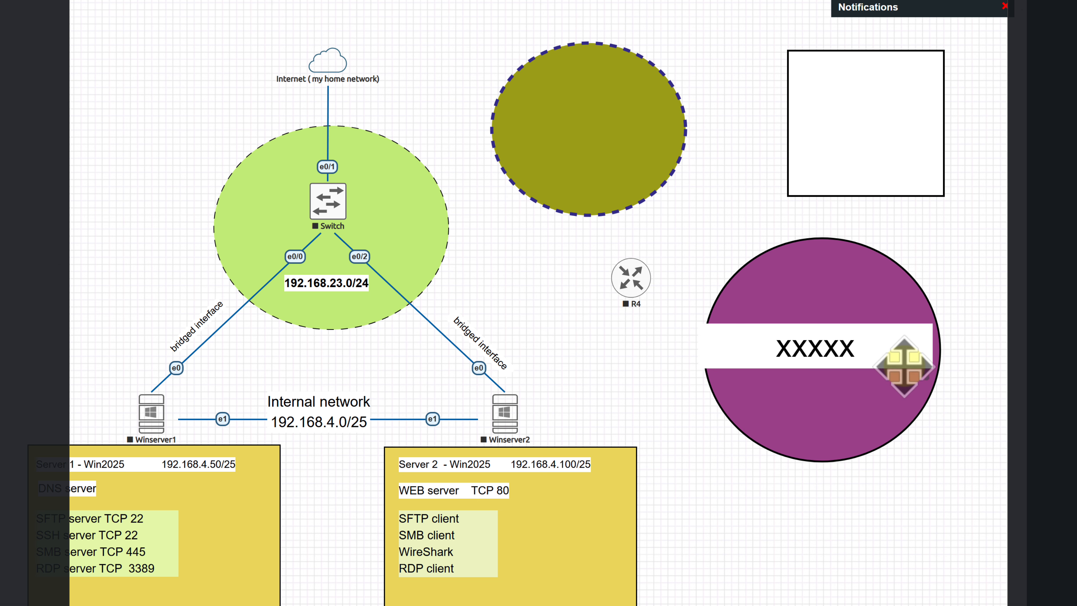
Make the XXXXX label bold italic with a white background and 18-degree rotation.
right_click(857, 348)
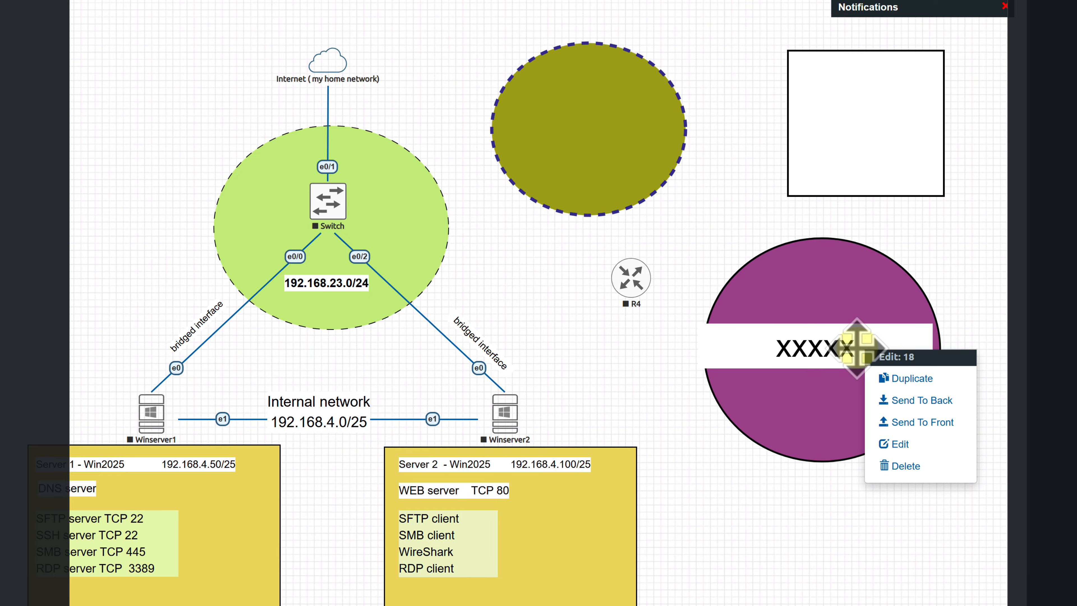
click(914, 443)
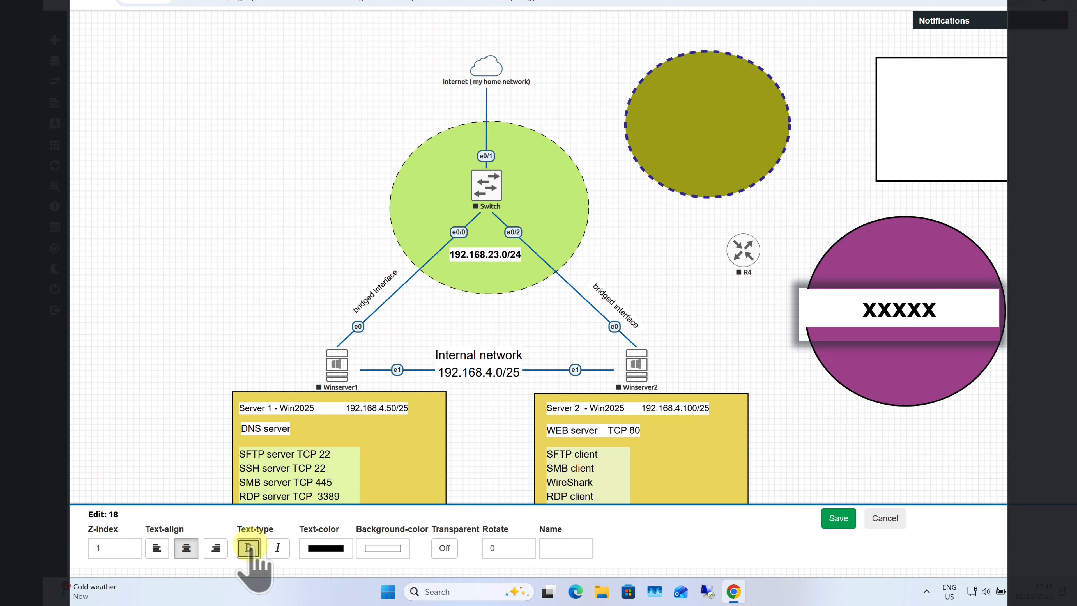
click(278, 548)
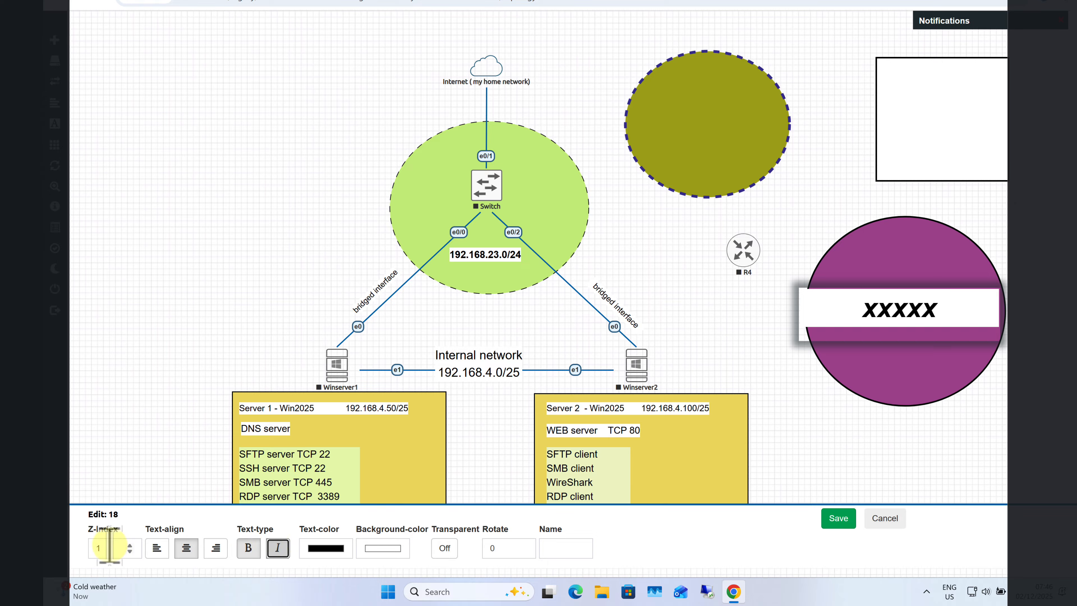
click(444, 548)
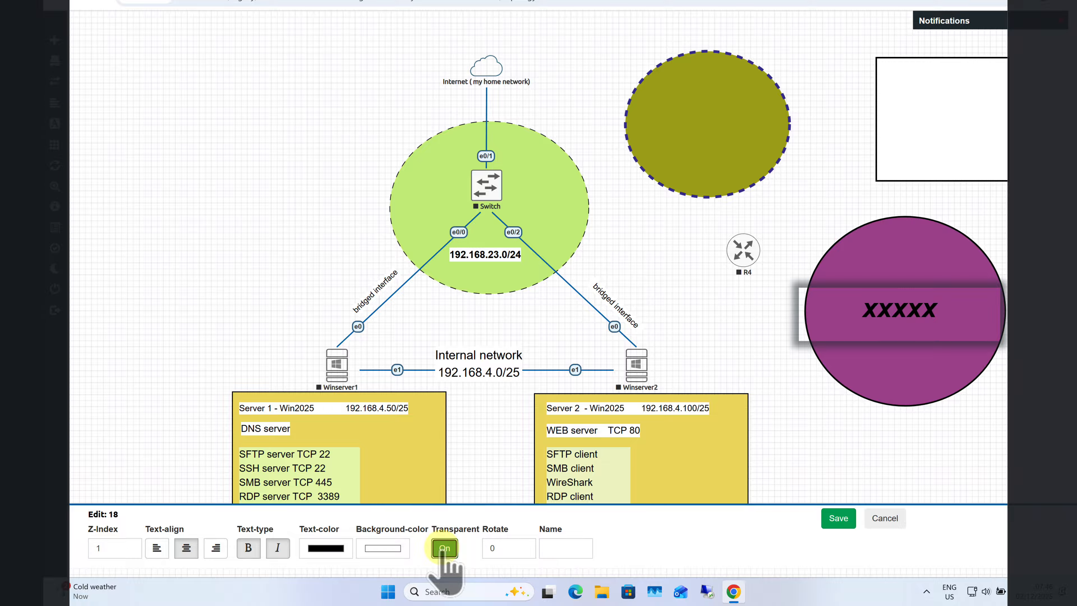
click(445, 550)
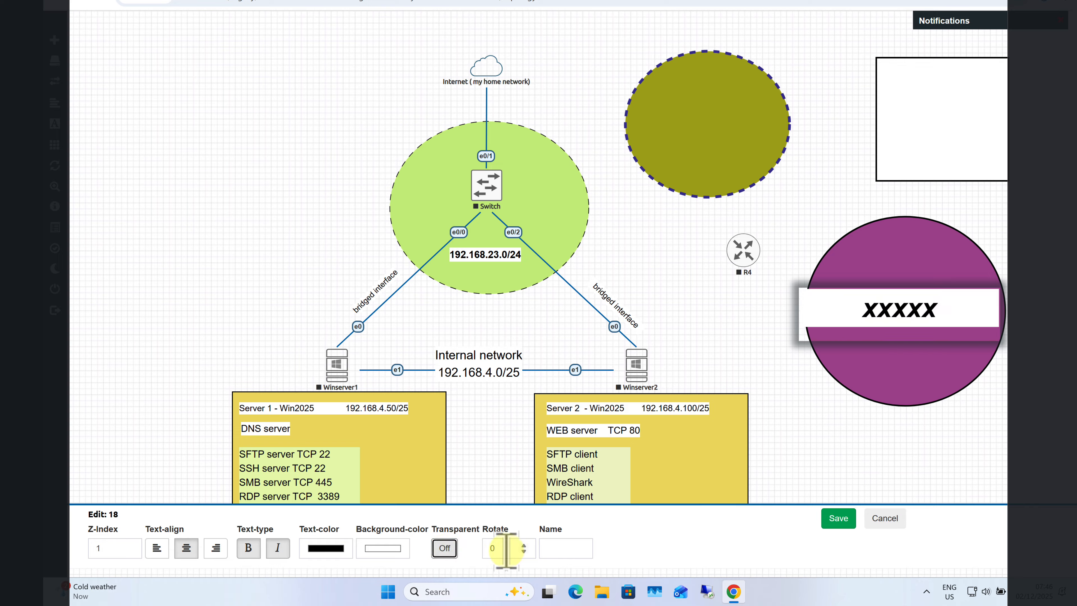
click(524, 546)
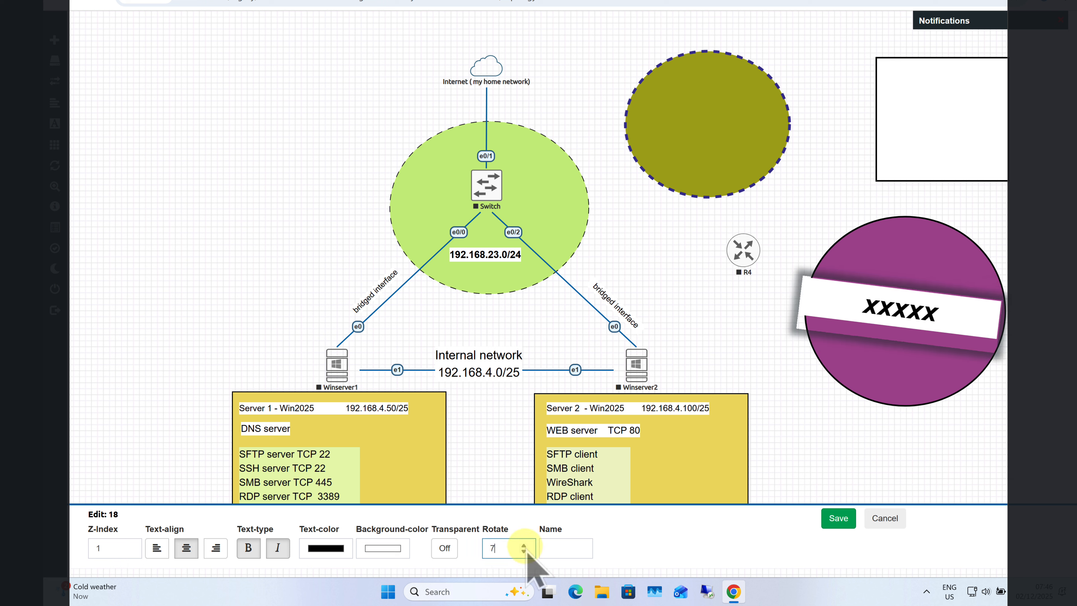
click(525, 545)
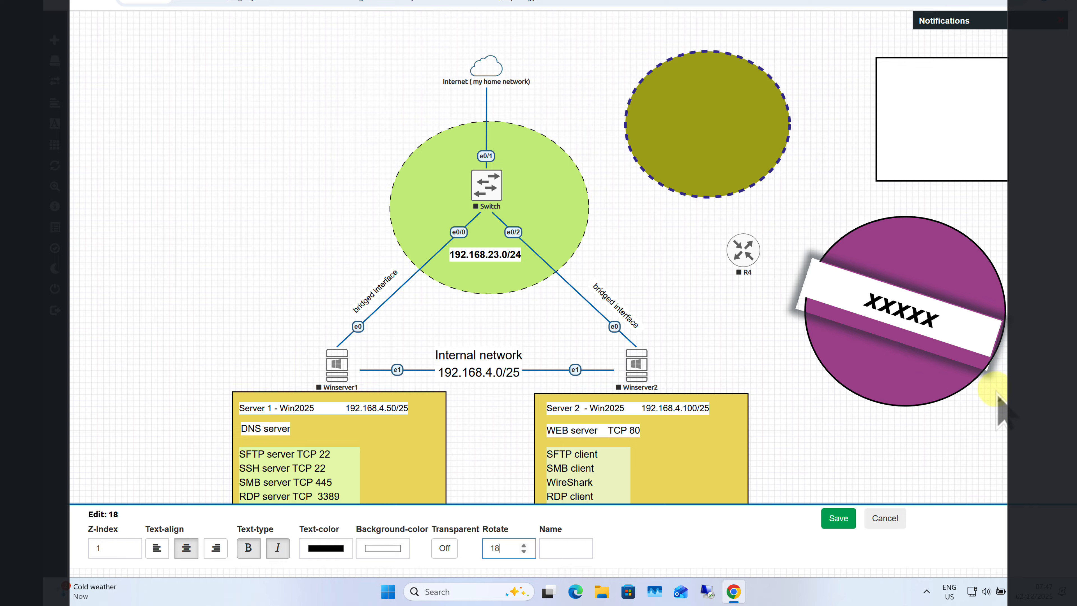
click(837, 517)
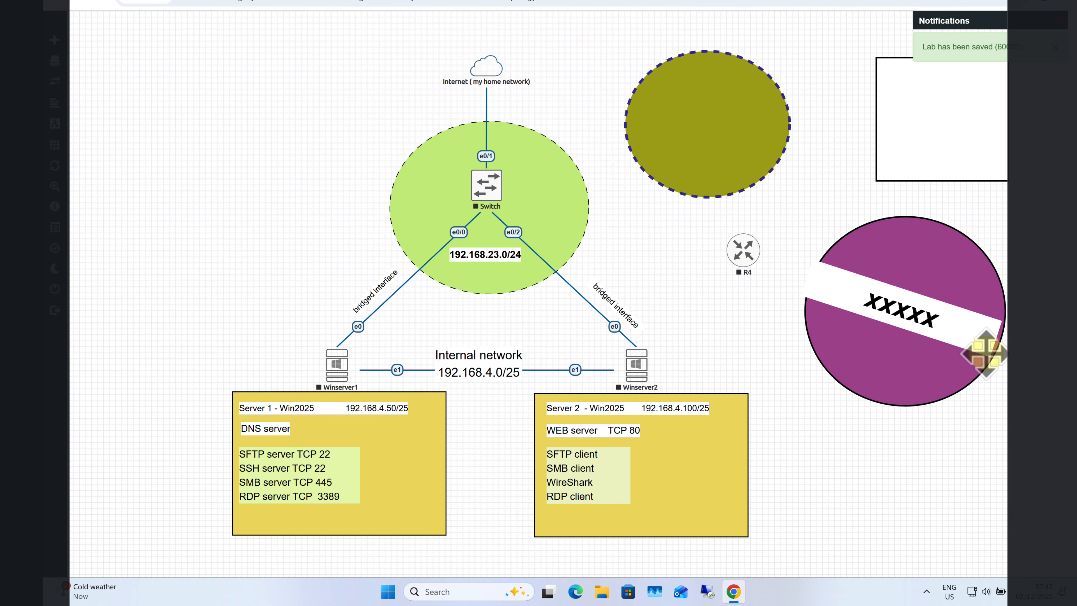